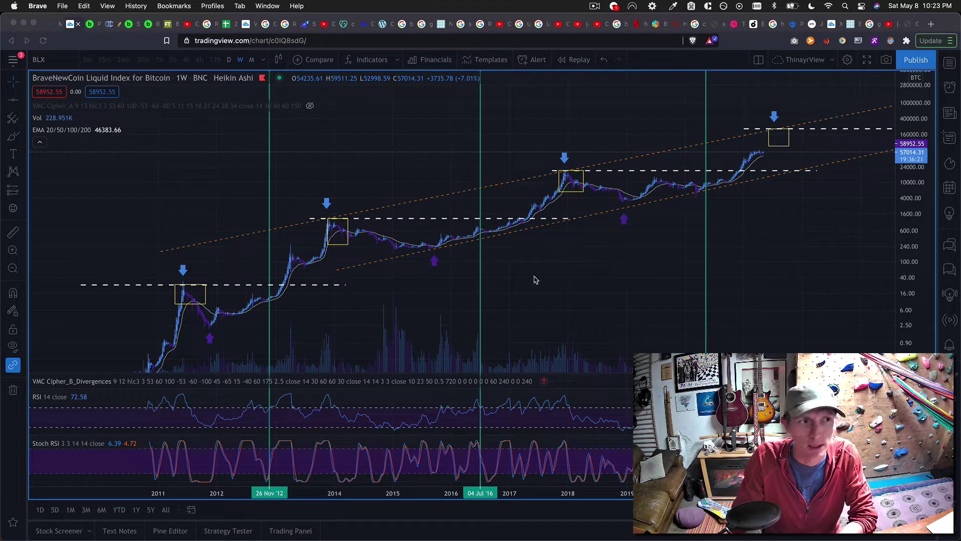
Bring the browser into focus, close the watchlist to widen the chart, and select the 2013 peak box
{"action": "left_click", "coordinate": [954, 68]}
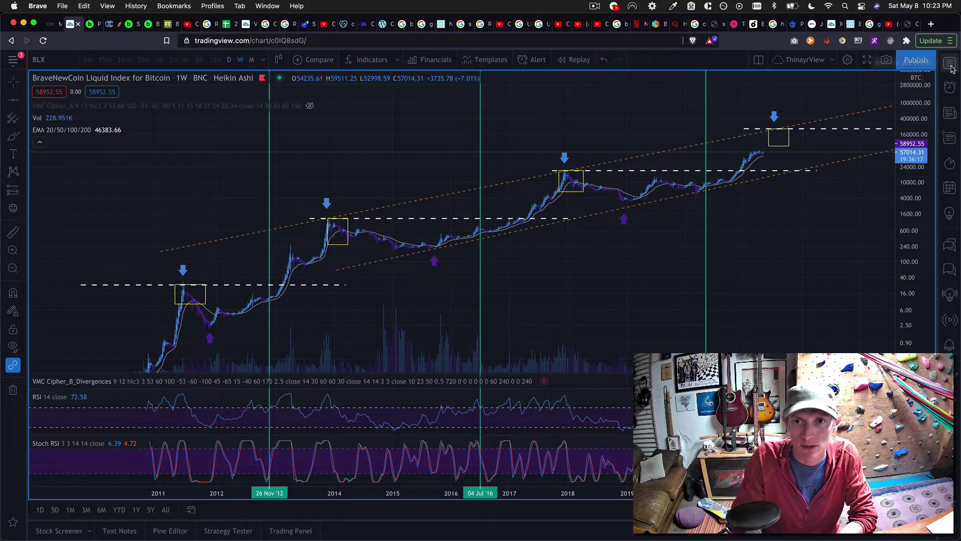
{"action": "left_click", "coordinate": [953, 69]}
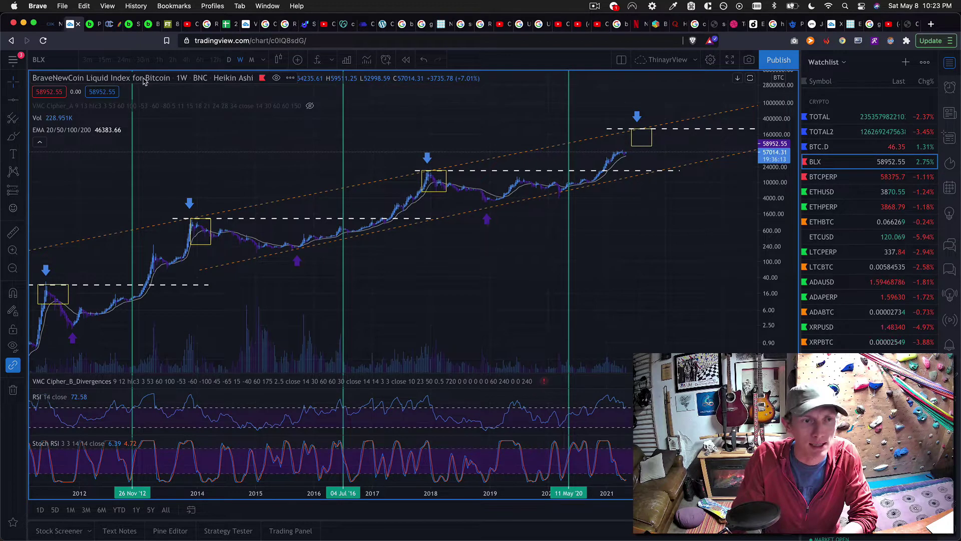
{"action": "left_click", "coordinate": [950, 63]}
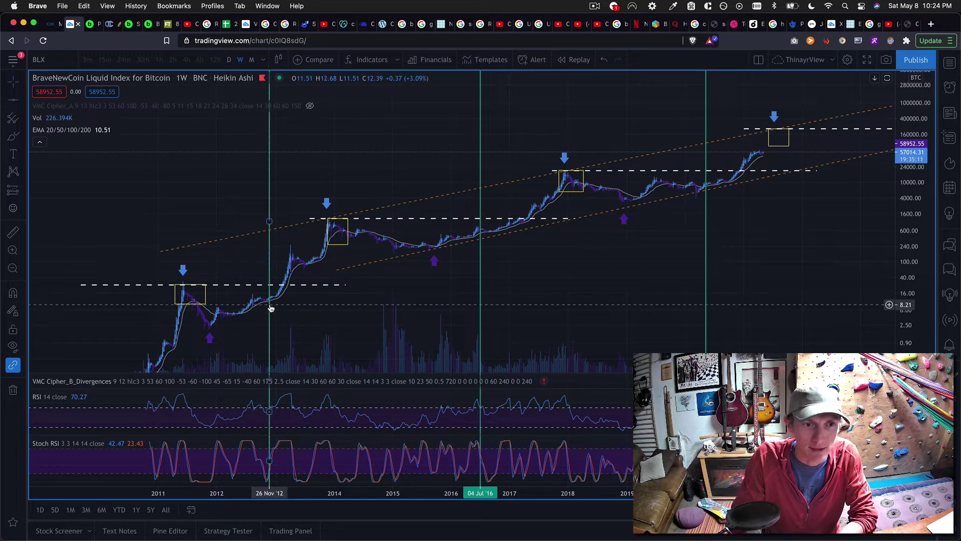
{"action": "left_click", "coordinate": [327, 220]}
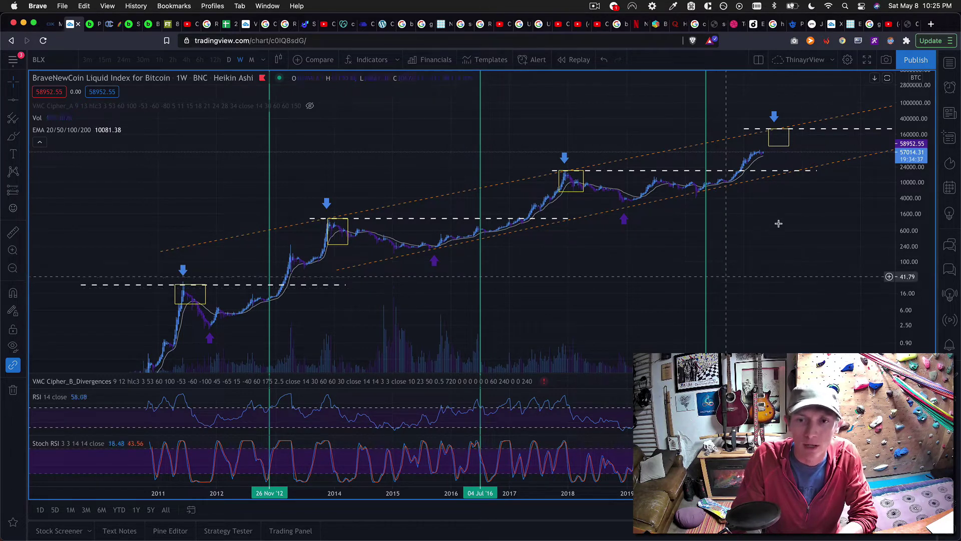
Stretch the price scale and pan so the 2018 peak box and orange channel look taller
{"action": "left_click_drag", "start_coordinate": [912, 272], "coordinate": [899, 170]}
{"action": "left_click_drag", "start_coordinate": [817, 197], "coordinate": [773, 291]}
{"action": "left_click_drag", "start_coordinate": [907, 290], "coordinate": [907, 248]}
{"action": "left_click_drag", "start_coordinate": [840, 245], "coordinate": [750, 268]}
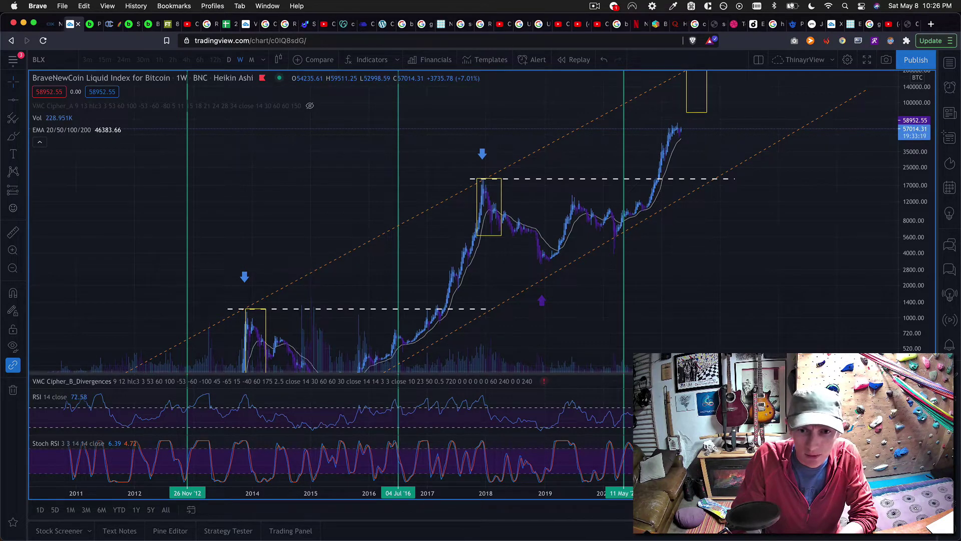
Shrink the price pane and raise the VMC Cipher_B/RSI divider to give RSI most of the space
{"action": "mouse_move", "coordinate": [651, 373]}
{"action": "left_mouse_down"}
{"action": "mouse_move", "coordinate": [660, 283]}
{"action": "mouse_move", "coordinate": [649, 356]}
{"action": "left_mouse_up"}
{"action": "left_click_drag", "start_coordinate": [656, 291], "coordinate": [654, 294]}
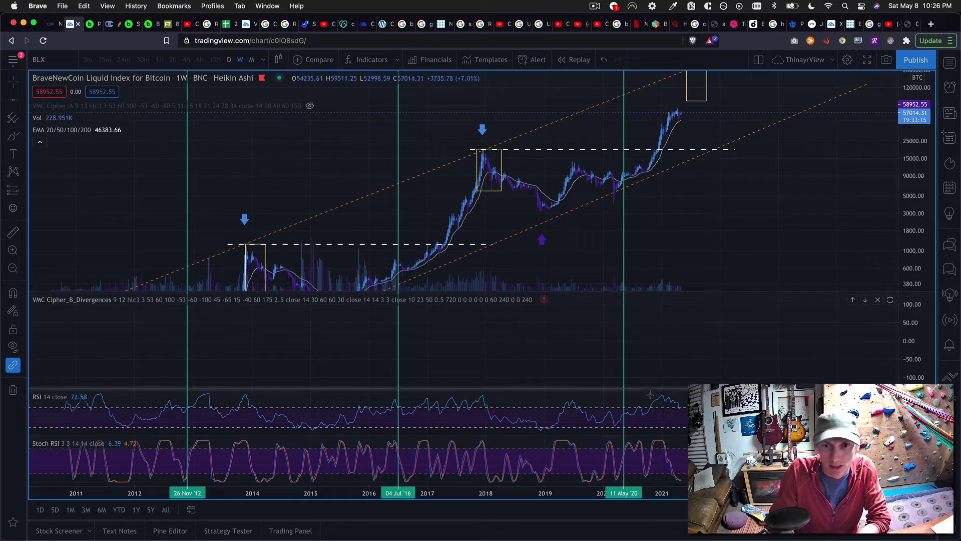
{"action": "left_click_drag", "start_coordinate": [651, 375], "coordinate": [655, 308]}
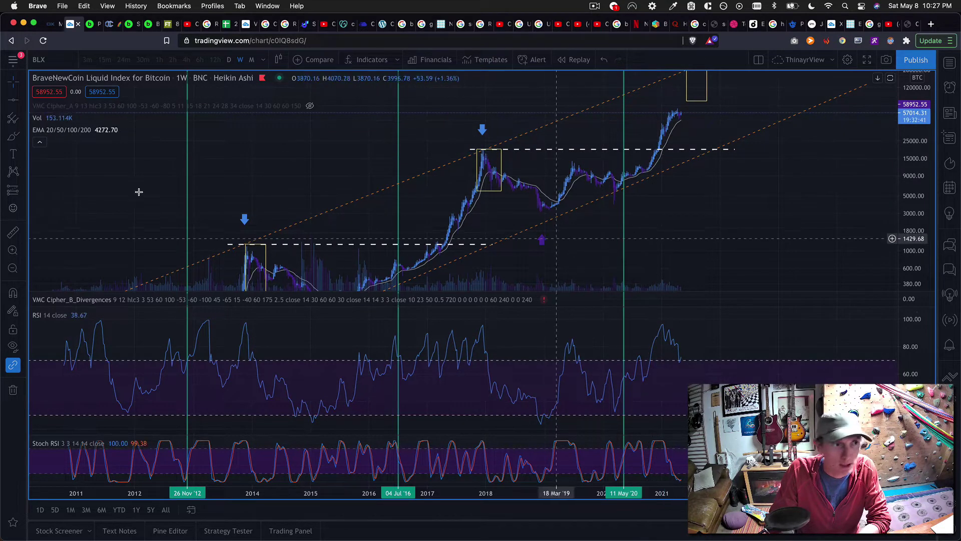
Zoom into Sep 2019–May 2021, then adjust the price scale to center the 2021 candles
{"action": "left_click", "coordinate": [12, 251]}
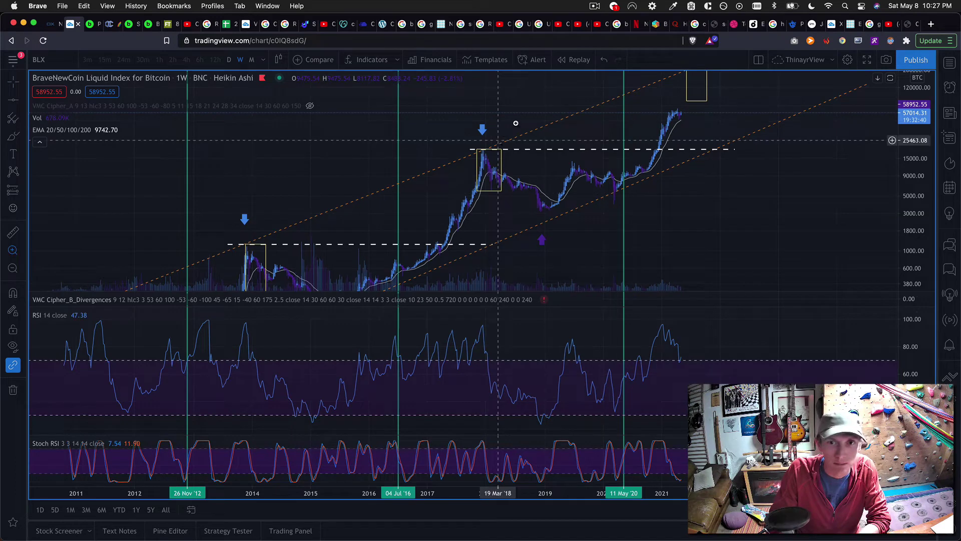
{"action": "left_click", "coordinate": [577, 80]}
{"action": "left_click", "coordinate": [744, 245]}
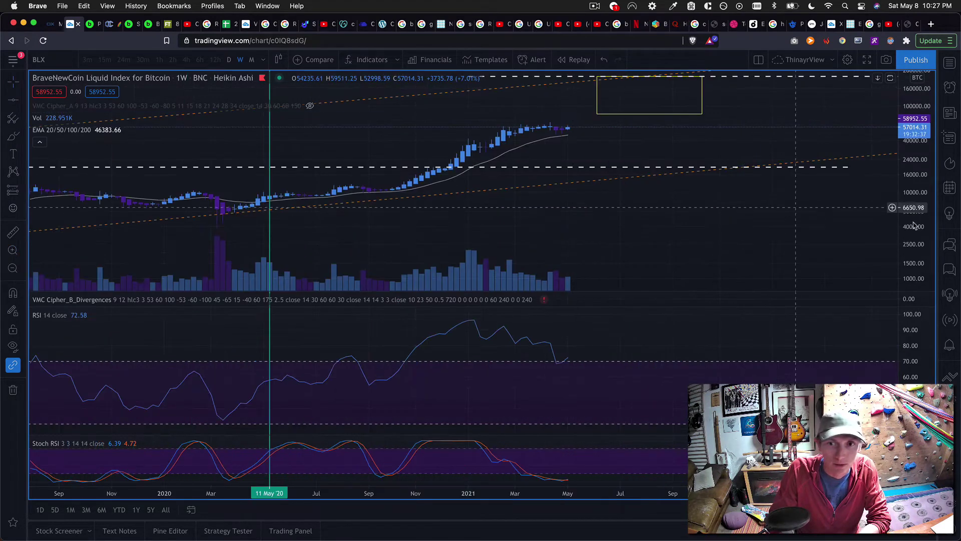
{"action": "left_click_drag", "start_coordinate": [920, 257], "coordinate": [919, 201]}
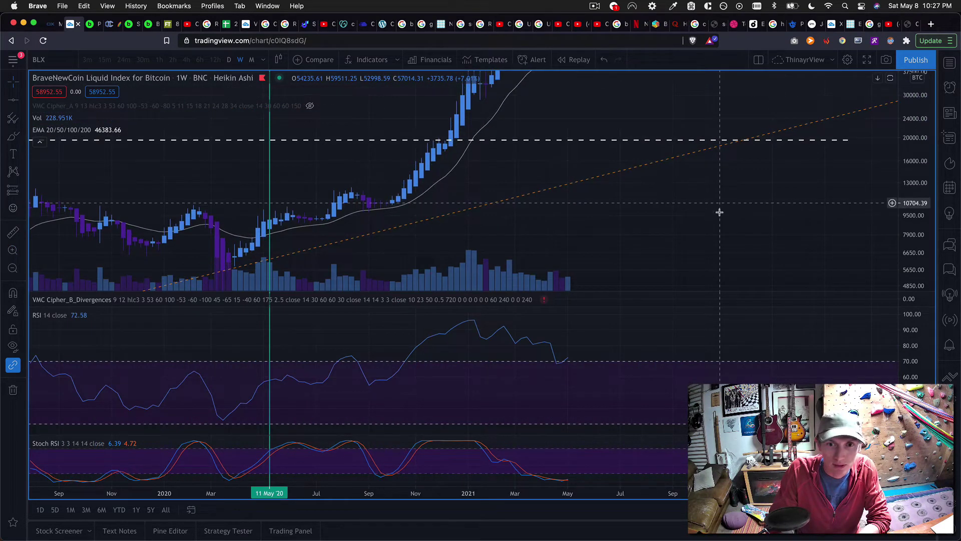
{"action": "left_click_drag", "start_coordinate": [725, 238], "coordinate": [727, 279]}
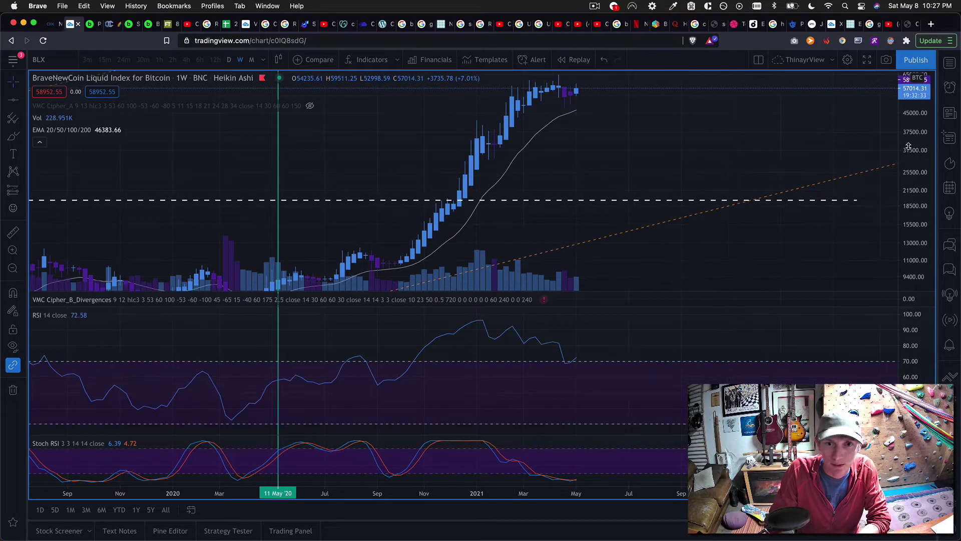
{"action": "left_click_drag", "start_coordinate": [907, 150], "coordinate": [908, 165]}
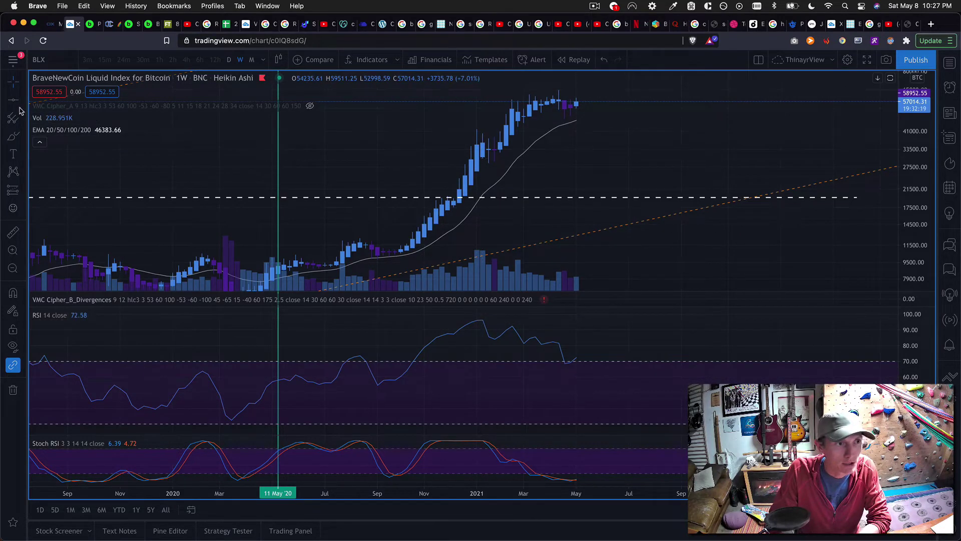
With the Brush tool, draw teal lines along the falling RSI highs from the ~96 peak
{"action": "left_click", "coordinate": [24, 139]}
{"action": "left_click", "coordinate": [52, 137]}
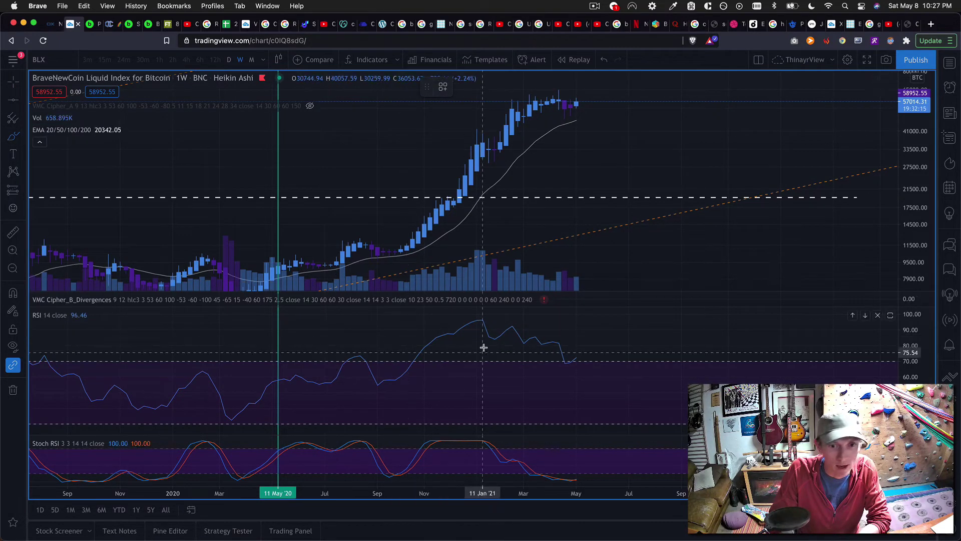
{"action": "left_click_drag", "start_coordinate": [481, 336], "coordinate": [567, 359]}
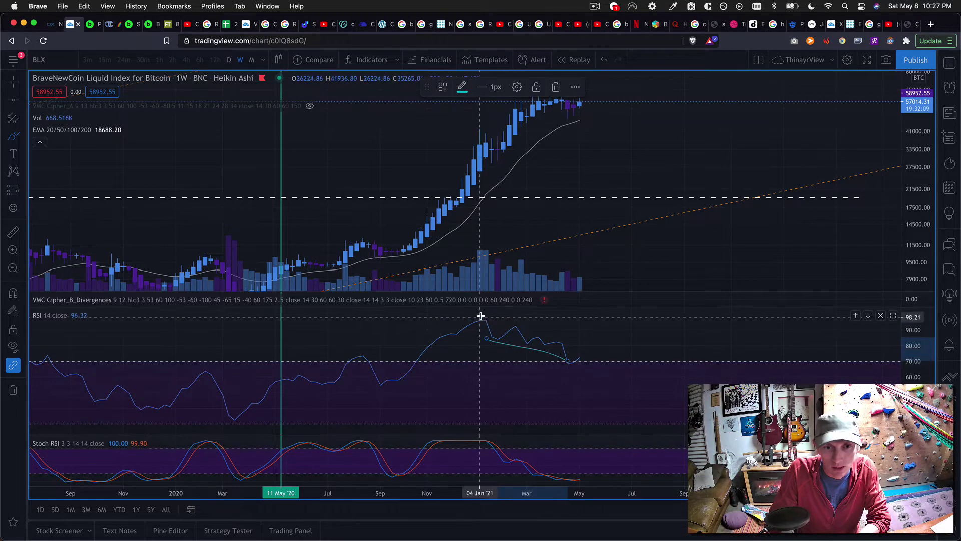
{"action": "left_click_drag", "start_coordinate": [481, 316], "coordinate": [567, 336]}
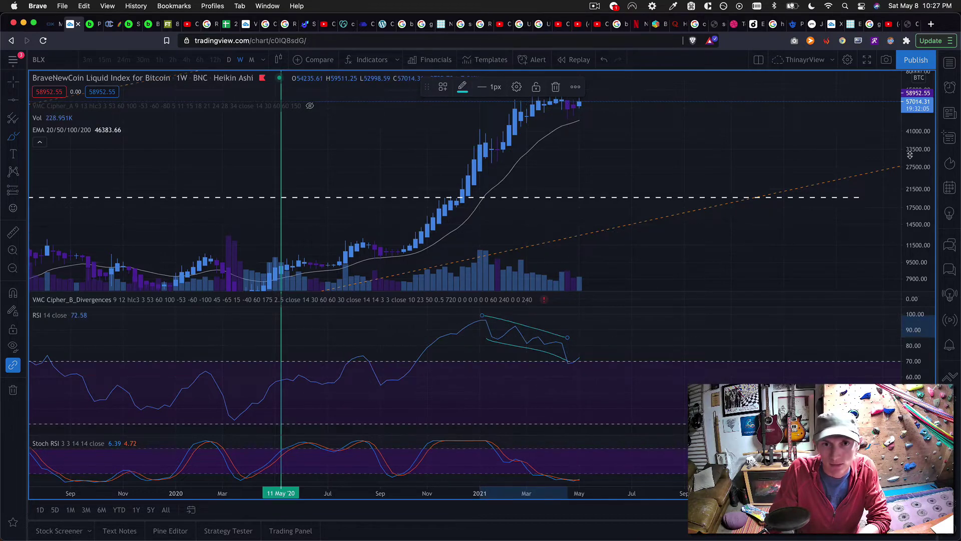
Compress the price scale, undo a stray stroke, and draw a teal loop around the early-2021 top candles
{"action": "left_click_drag", "start_coordinate": [910, 165], "coordinate": [910, 186]}
{"action": "left_click_drag", "start_coordinate": [731, 230], "coordinate": [713, 254]}
{"action": "key", "text": "super+z"}
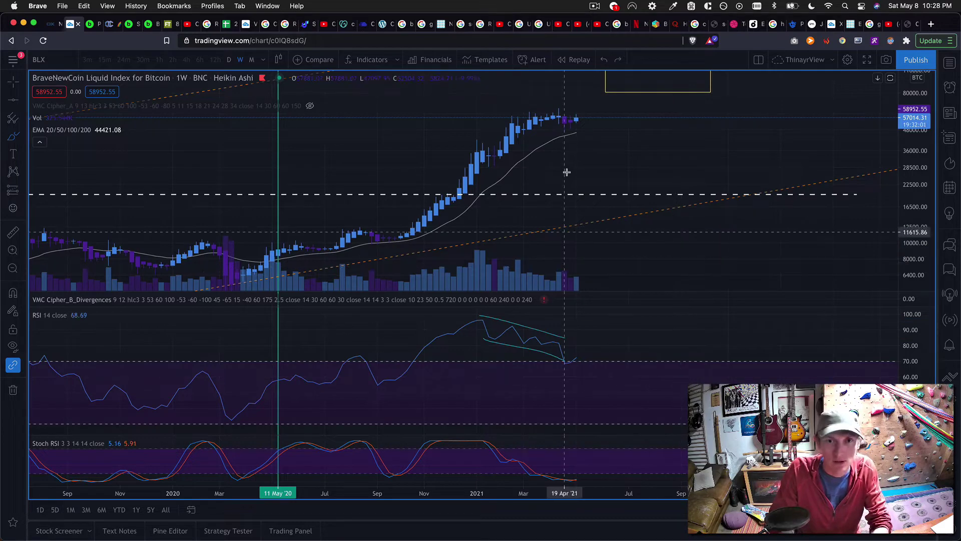
{"action": "mouse_move", "coordinate": [545, 104]}
{"action": "left_mouse_down"}
{"action": "mouse_move", "coordinate": [555, 153]}
{"action": "mouse_move", "coordinate": [581, 143]}
{"action": "mouse_move", "coordinate": [586, 112]}
{"action": "mouse_move", "coordinate": [564, 103]}
{"action": "left_mouse_up"}
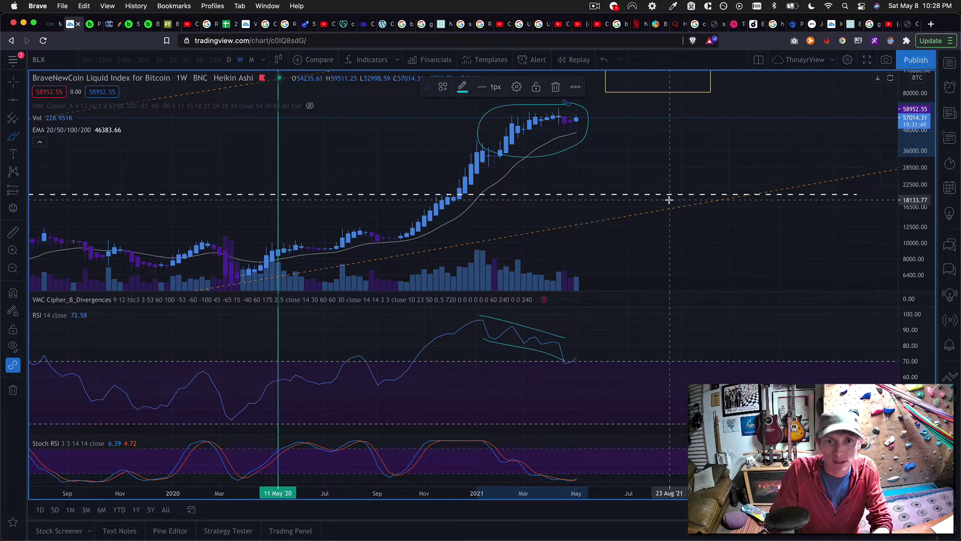
Zoom out and pan the chart, then show the crypto watchlist from the right sidebar
{"action": "scroll", "coordinate": [670, 199], "scroll_direction": "down", "scroll_amount": 5}
{"action": "scroll", "coordinate": [669, 200], "scroll_direction": "down", "scroll_amount": 5}
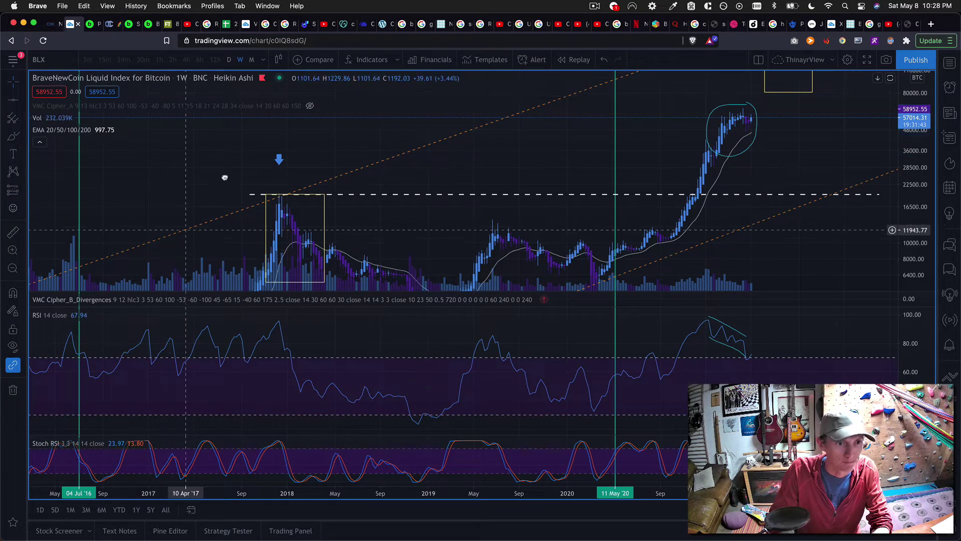
{"action": "scroll", "coordinate": [171, 250], "scroll_direction": "left", "scroll_amount": 4}
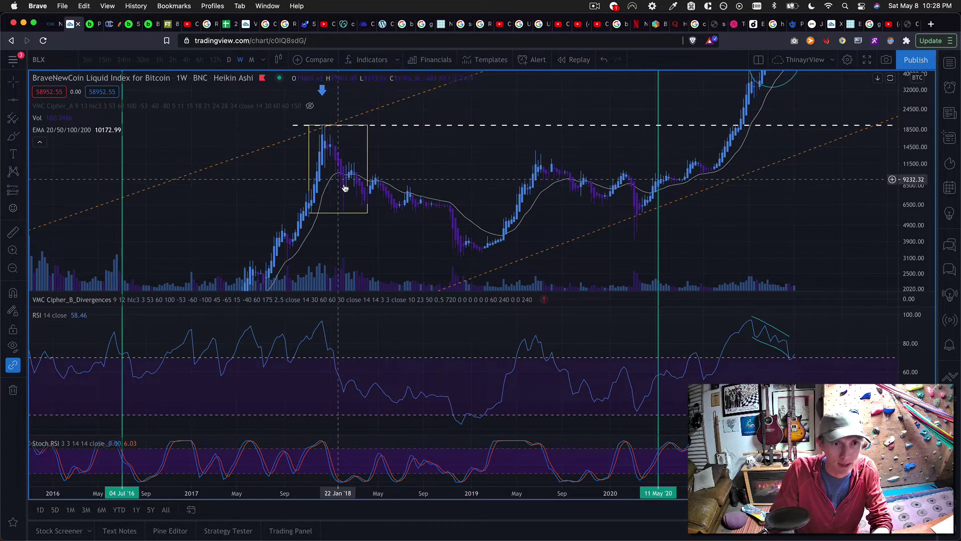
{"action": "scroll", "coordinate": [676, 239], "scroll_direction": "right", "scroll_amount": 10}
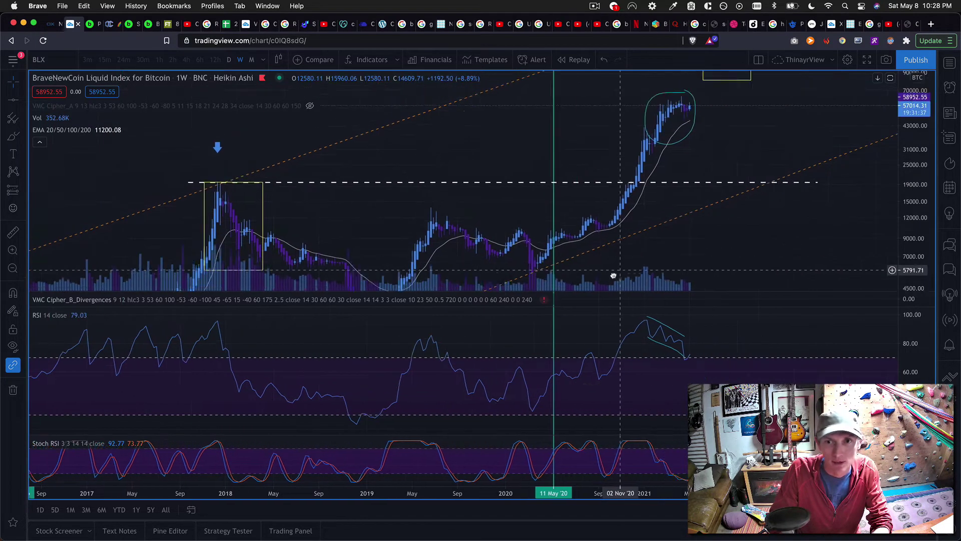
{"action": "left_click", "coordinate": [948, 65]}
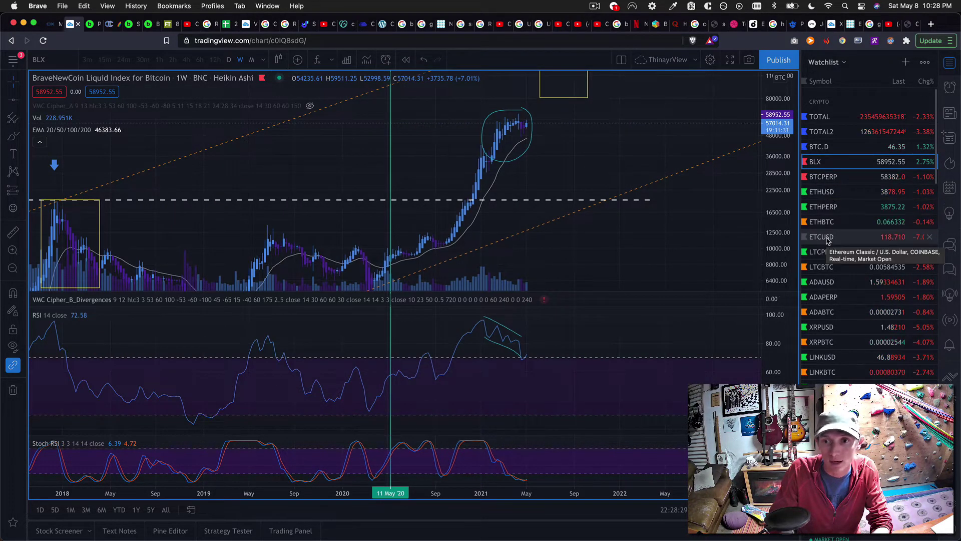
View BTCPERP on a 6-hour interval, then return to BLX and pan toward the target box
{"action": "left_click", "coordinate": [851, 176]}
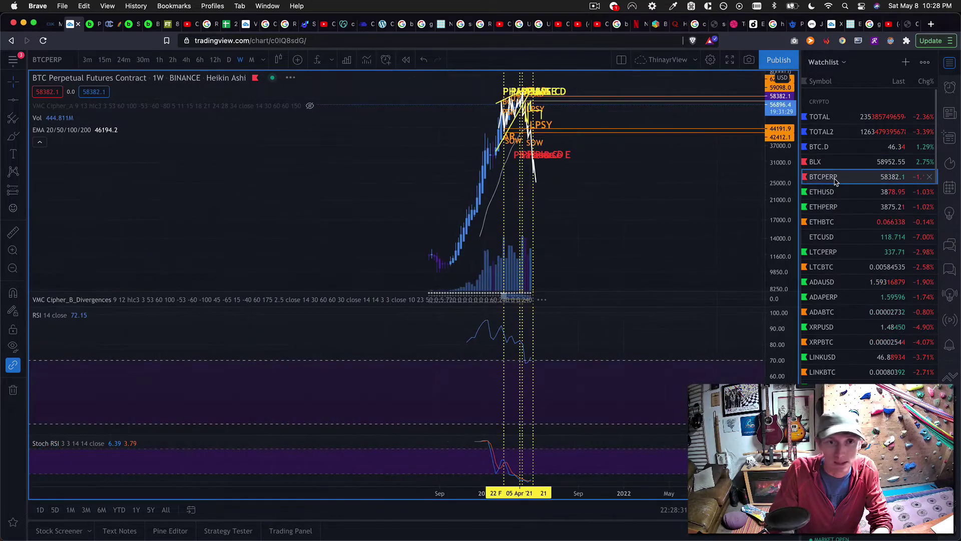
{"action": "type", "text": "6h"}
{"action": "key", "text": "Return"}
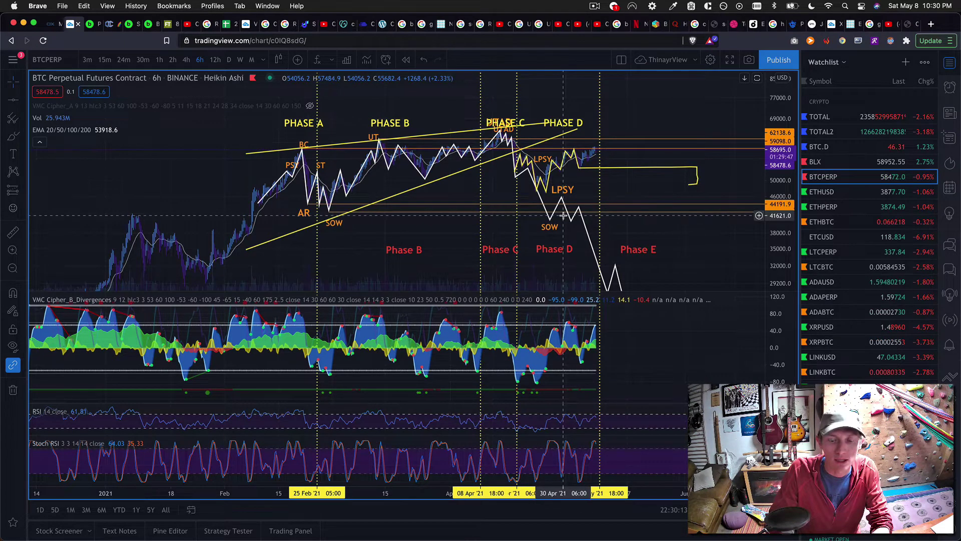
{"action": "left_click", "coordinate": [843, 163]}
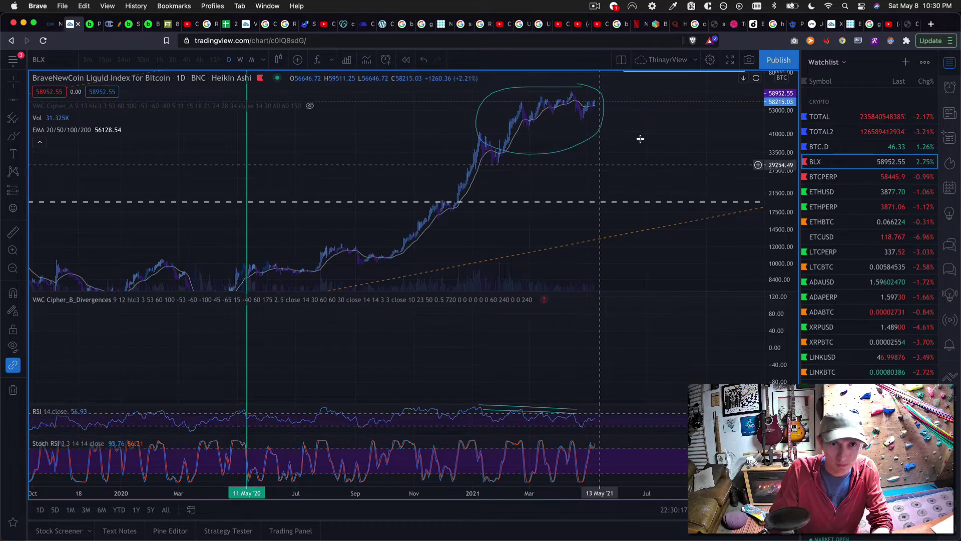
{"action": "left_click_drag", "start_coordinate": [630, 172], "coordinate": [611, 216]}
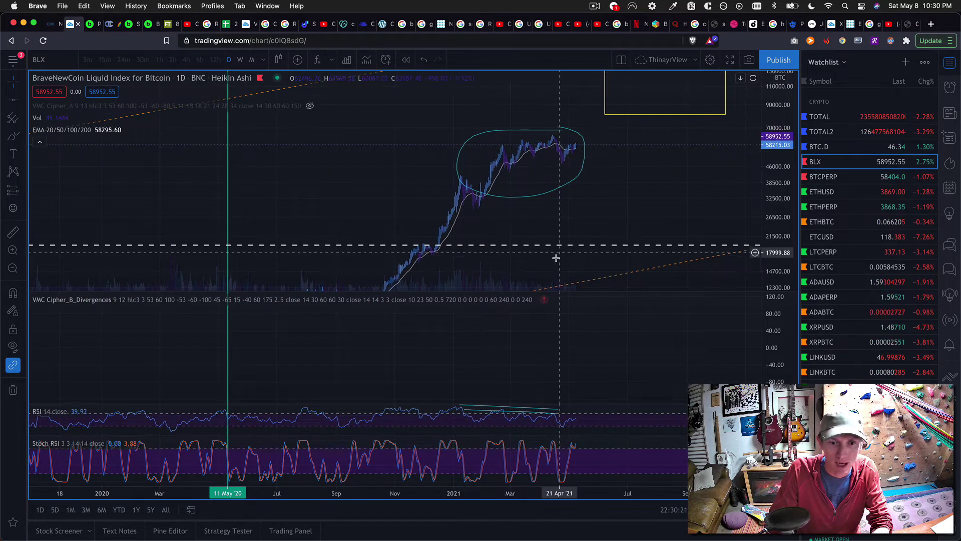
Enlarge the RSI pane and delete both the upper and lower RSI trendlines
{"action": "left_click_drag", "start_coordinate": [520, 403], "coordinate": [528, 303]}
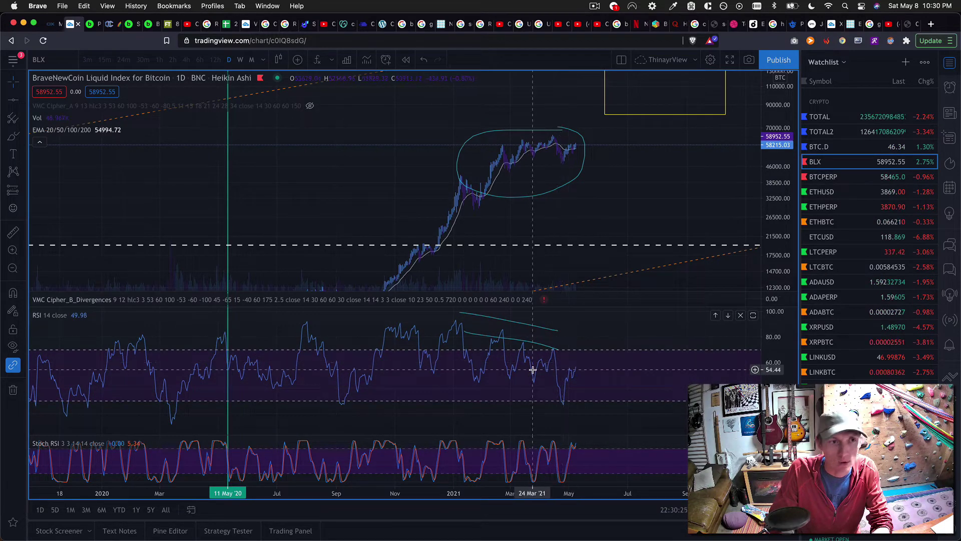
{"action": "left_click", "coordinate": [537, 346]}
{"action": "key", "text": "Delete"}
{"action": "left_click", "coordinate": [534, 327]}
{"action": "key", "text": "Delete"}
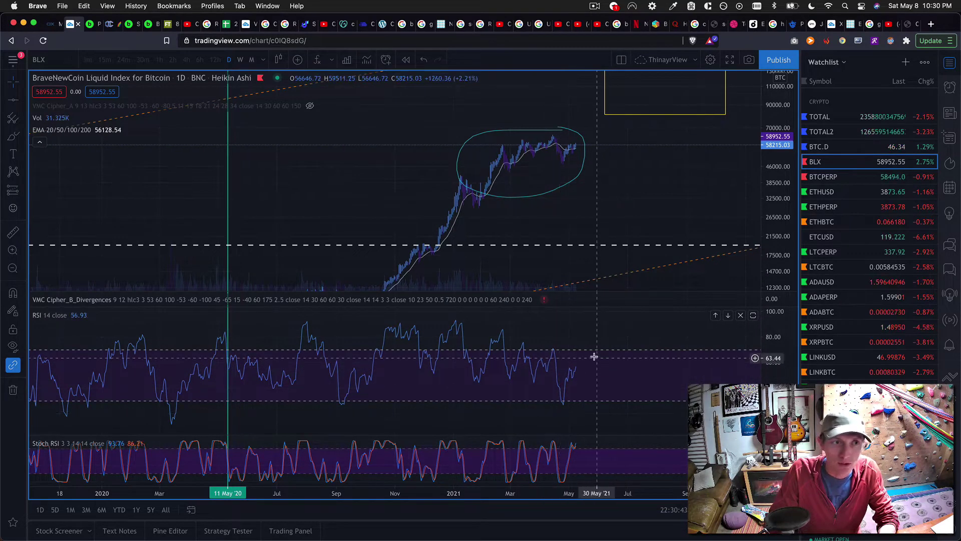
Switch to weekly candles and zoom the time axis to frame 2018 to 2023
{"action": "left_click", "coordinate": [240, 61]}
{"action": "scroll", "coordinate": [592, 357], "scroll_direction": "up", "scroll_amount": 5}
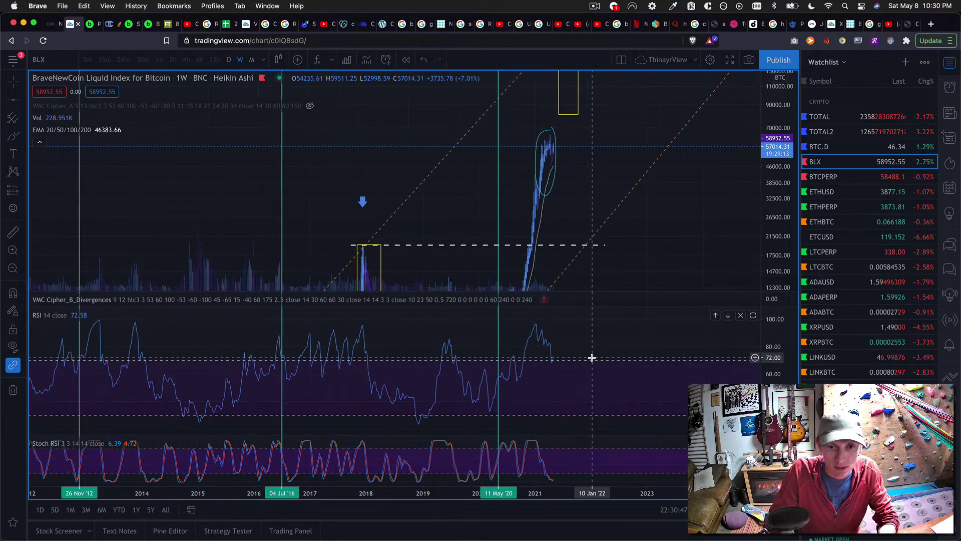
{"action": "scroll", "coordinate": [591, 358], "scroll_direction": "up", "scroll_amount": 3}
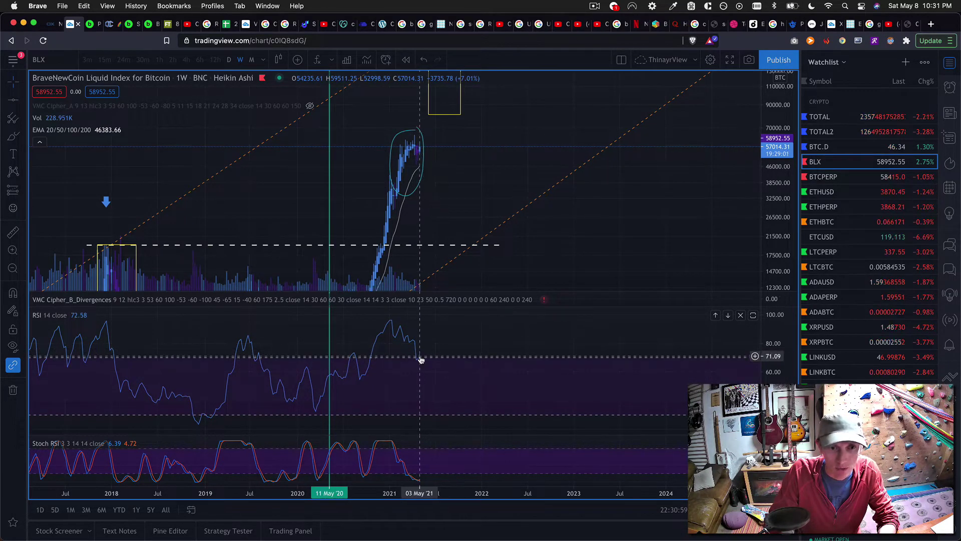
{"action": "scroll", "coordinate": [426, 344], "scroll_direction": "up", "scroll_amount": 3}
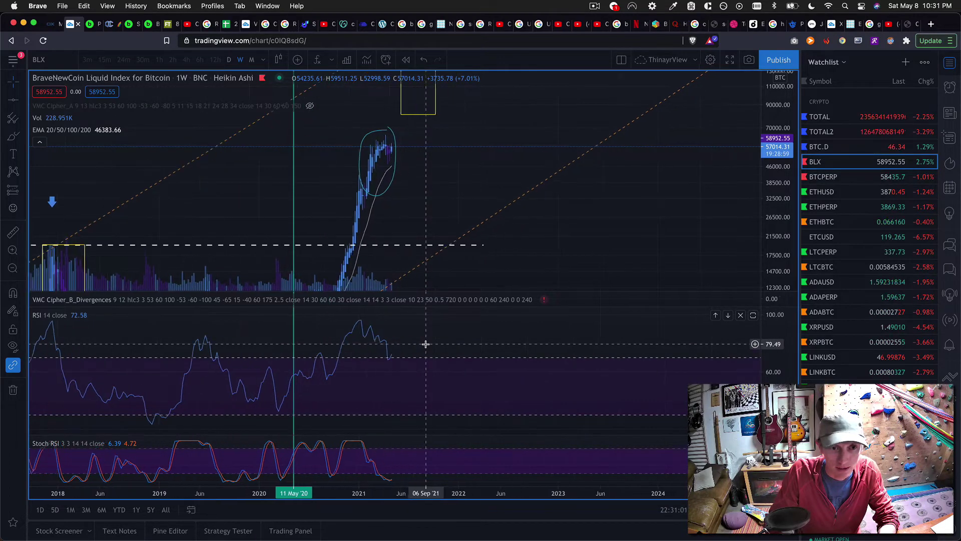
{"action": "left_click_drag", "start_coordinate": [424, 341], "coordinate": [524, 341]}
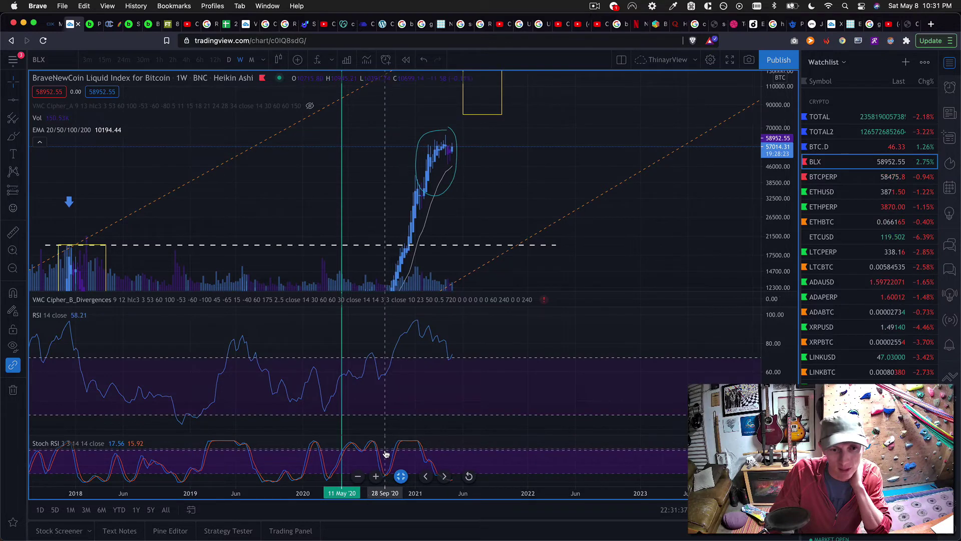
Compress the price scale to about 180,000 and pan to frame the channel and target box
{"action": "left_click_drag", "start_coordinate": [780, 178], "coordinate": [780, 198]}
{"action": "left_click_drag", "start_coordinate": [646, 225], "coordinate": [689, 198]}
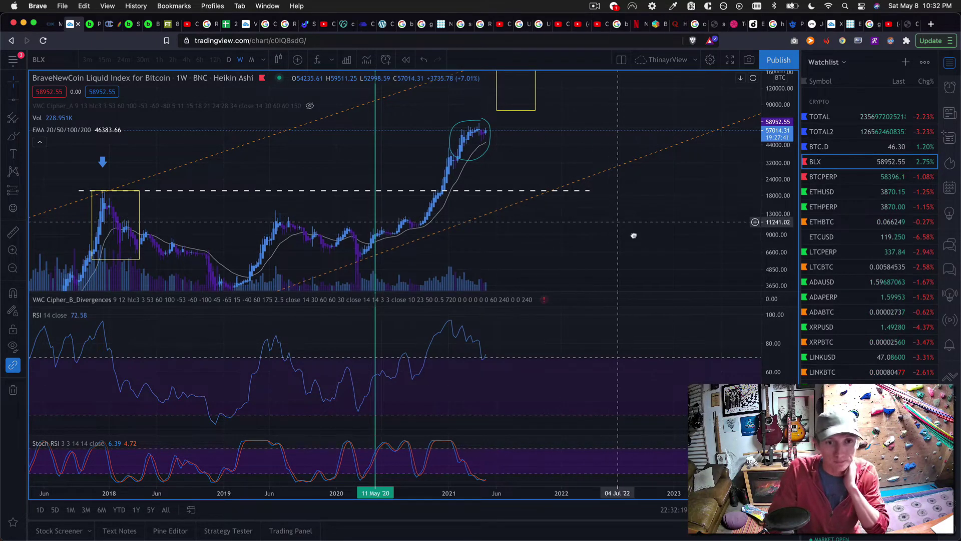
{"action": "left_click_drag", "start_coordinate": [632, 236], "coordinate": [659, 251]}
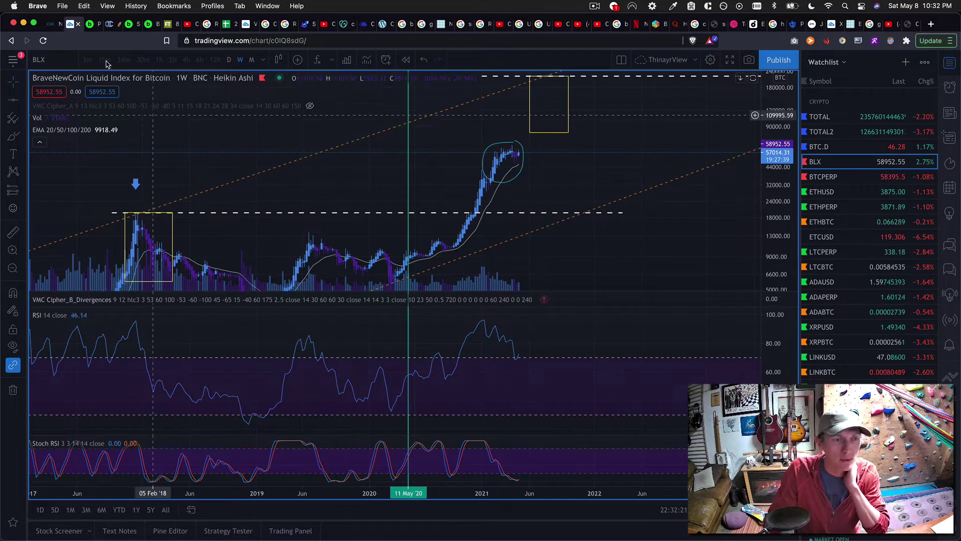
{"action": "left_click", "coordinate": [90, 25]}
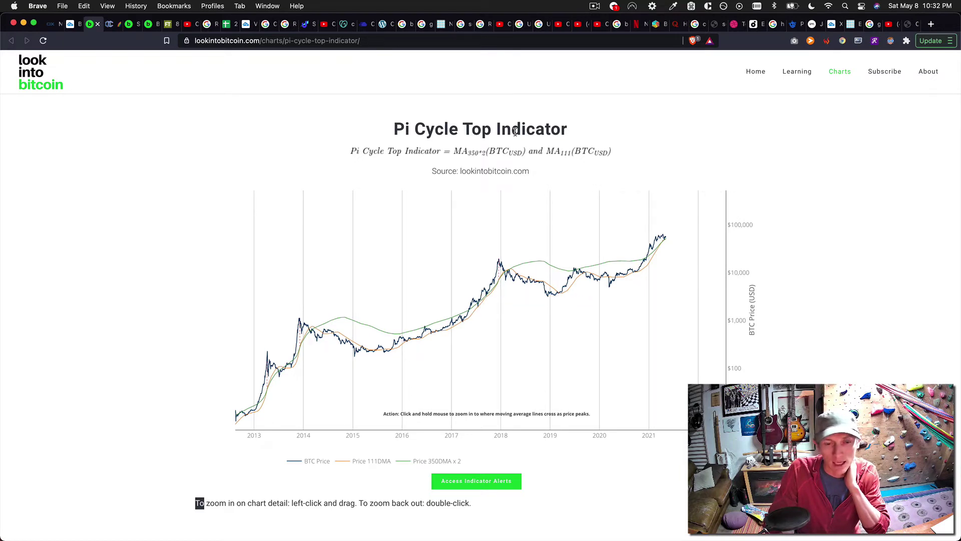
{"action": "mouse_move", "coordinate": [500, 252]}
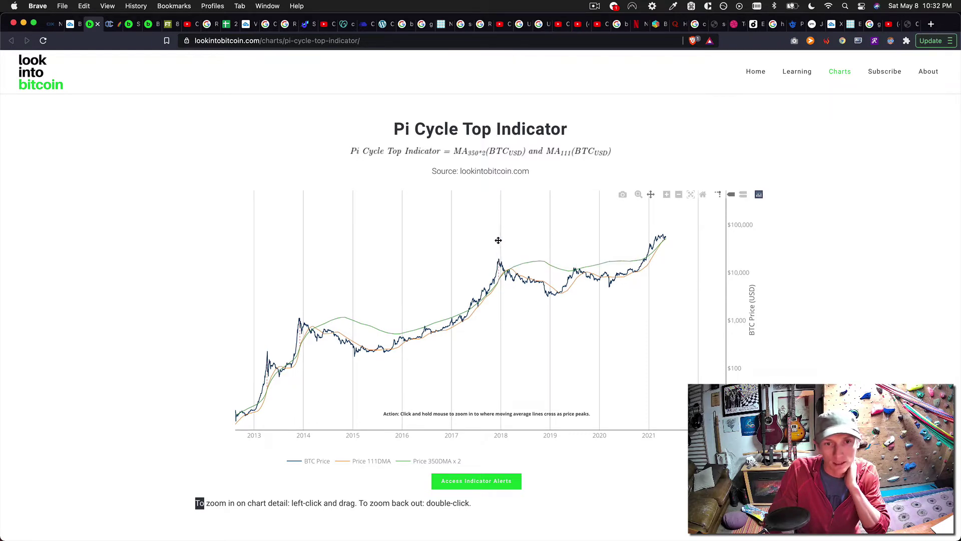
{"action": "mouse_move", "coordinate": [501, 278]}
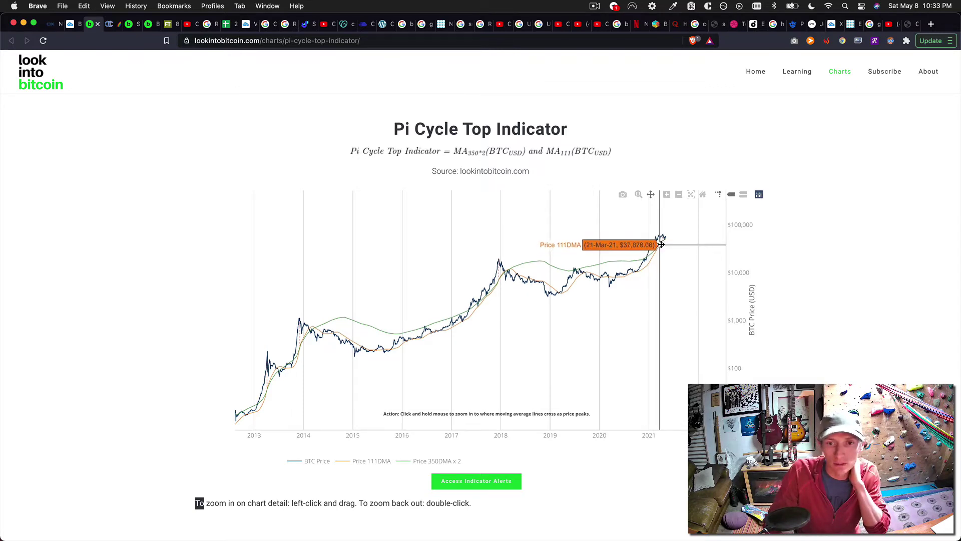
{"action": "mouse_move", "coordinate": [662, 244]}
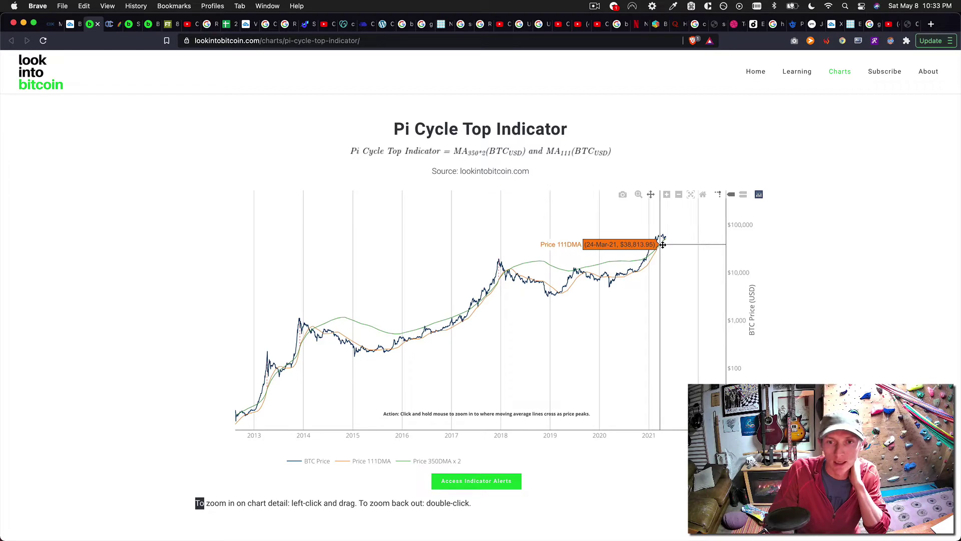
Zoom into the Pi Cycle chart around 2017 and pan forward to center the 2021 peak
{"action": "left_click", "coordinate": [666, 195]}
{"action": "left_click", "coordinate": [667, 195]}
{"action": "left_click", "coordinate": [667, 195]}
{"action": "left_click_drag", "start_coordinate": [484, 411], "coordinate": [382, 459]}
{"action": "left_click_drag", "start_coordinate": [430, 337], "coordinate": [263, 318]}
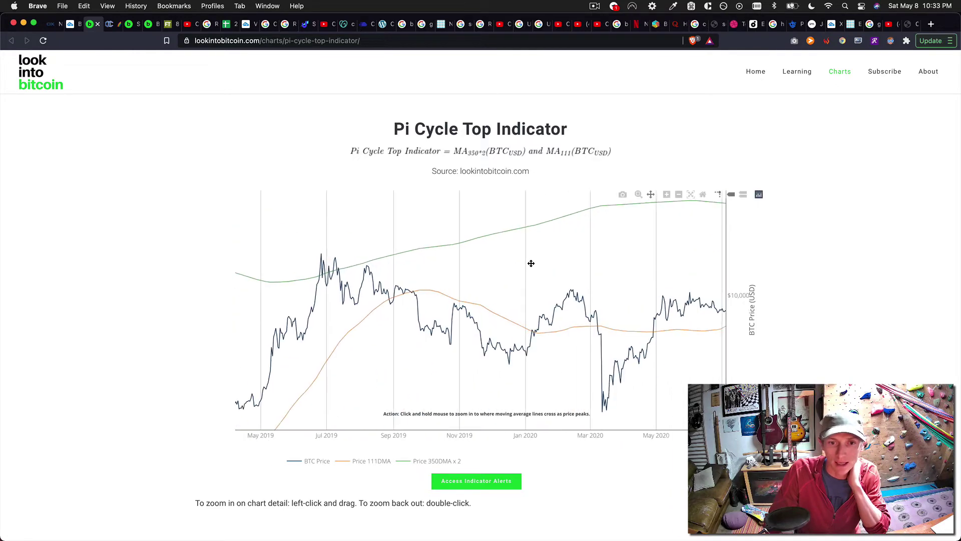
{"action": "left_click_drag", "start_coordinate": [493, 264], "coordinate": [197, 271]}
{"action": "left_click_drag", "start_coordinate": [431, 268], "coordinate": [236, 371]}
{"action": "left_click_drag", "start_coordinate": [495, 299], "coordinate": [576, 315]}
Zoom closer on the April 2021 moving-average cross, then zoom back out to several years
{"action": "left_click", "coordinate": [666, 194]}
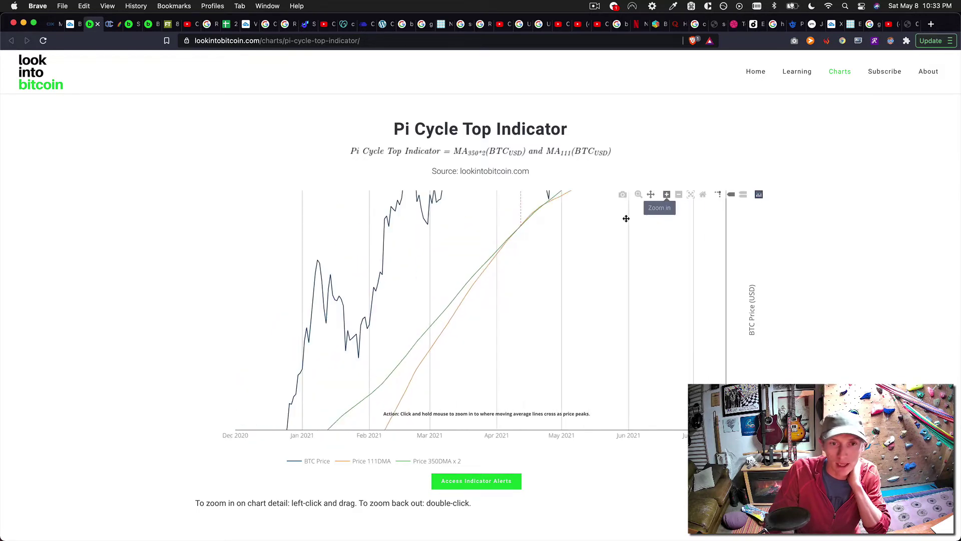
{"action": "left_click_drag", "start_coordinate": [585, 246], "coordinate": [514, 337]}
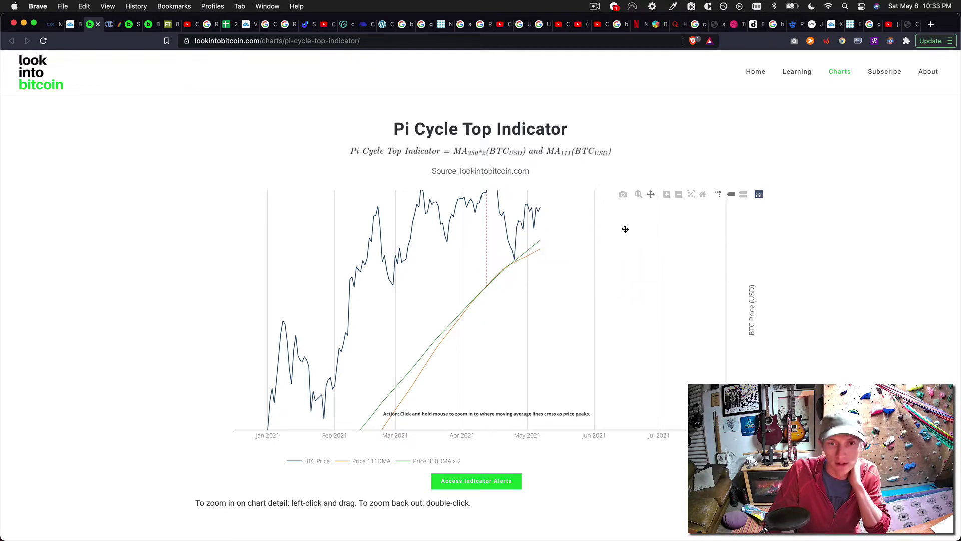
{"action": "left_click_drag", "start_coordinate": [626, 230], "coordinate": [625, 262]}
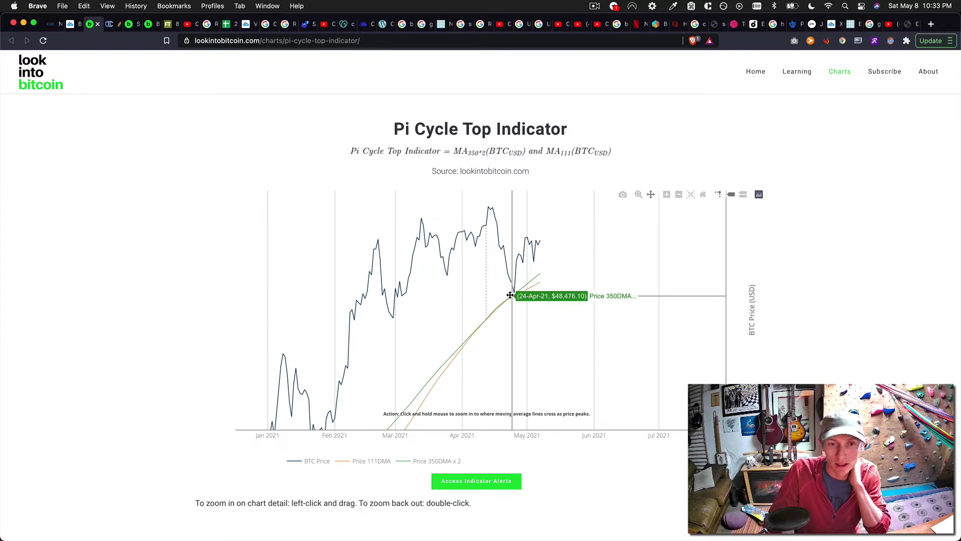
{"action": "triple_click", "coordinate": [680, 199]}
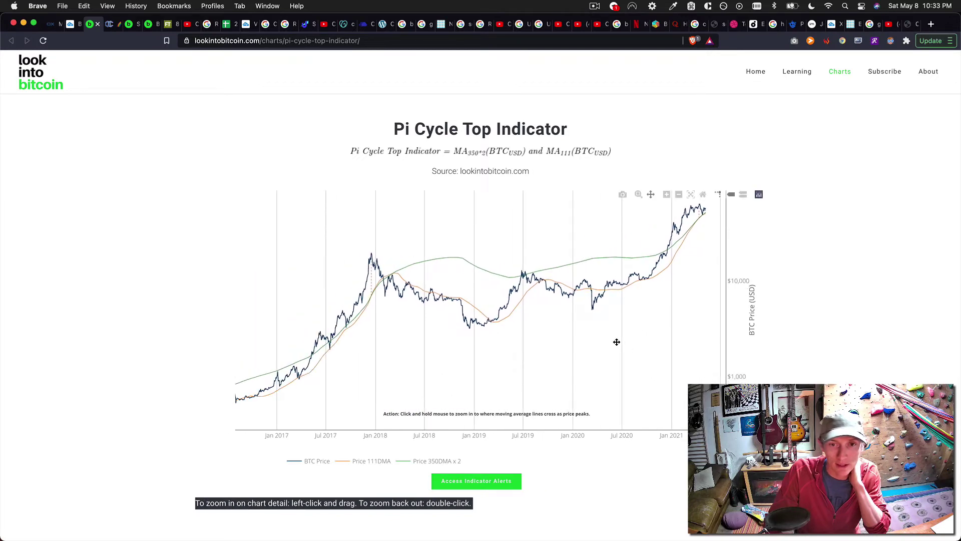
Zoom out once more and drag the plot to span 2013–2021 with all three lines fitted
{"action": "left_click", "coordinate": [678, 195]}
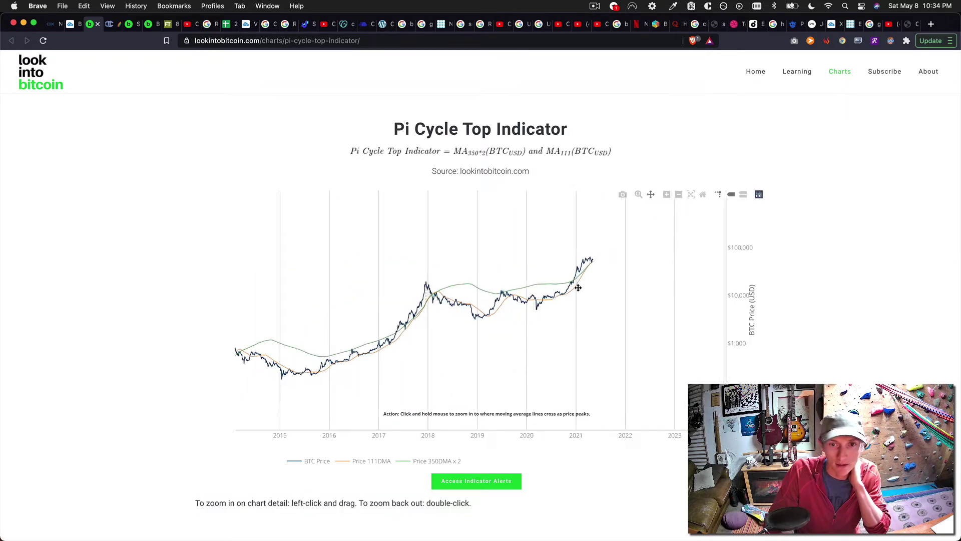
{"action": "left_click_drag", "start_coordinate": [553, 328], "coordinate": [618, 313]}
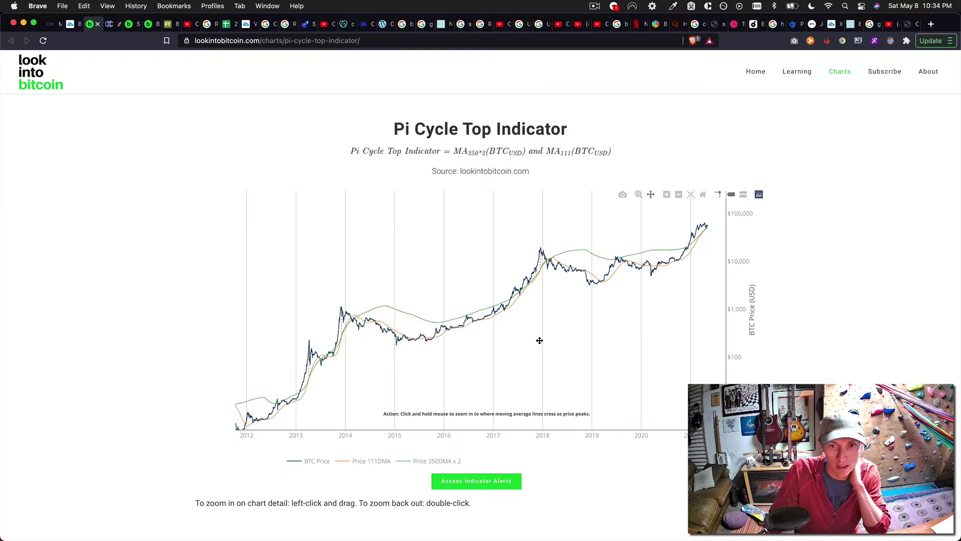
{"action": "left_click_drag", "start_coordinate": [539, 341], "coordinate": [498, 345]}
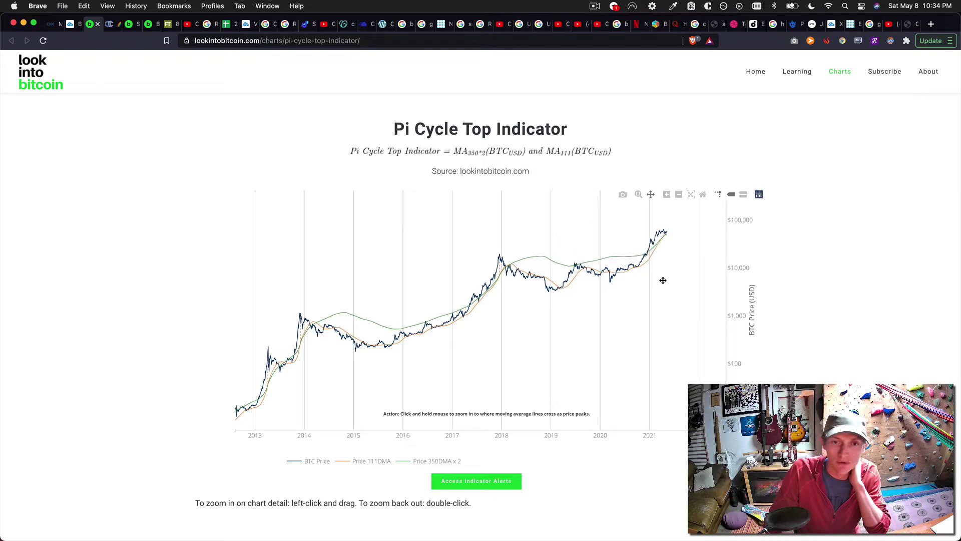
{"action": "left_click_drag", "start_coordinate": [667, 279], "coordinate": [671, 292]}
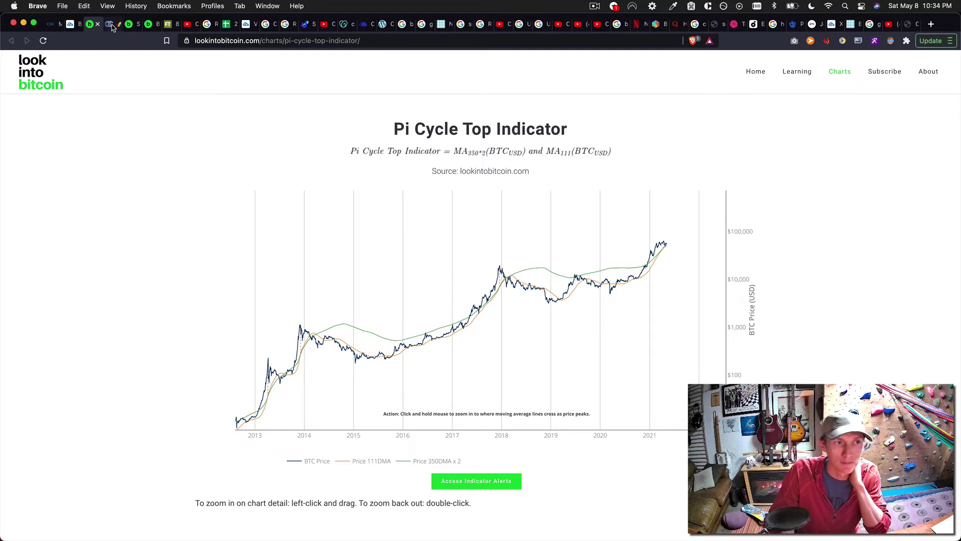
View the Blockchain Center rainbow chart, then bring up the Look Into Bitcoin Stock-to-Flow Model chart
{"action": "left_click", "coordinate": [112, 27]}
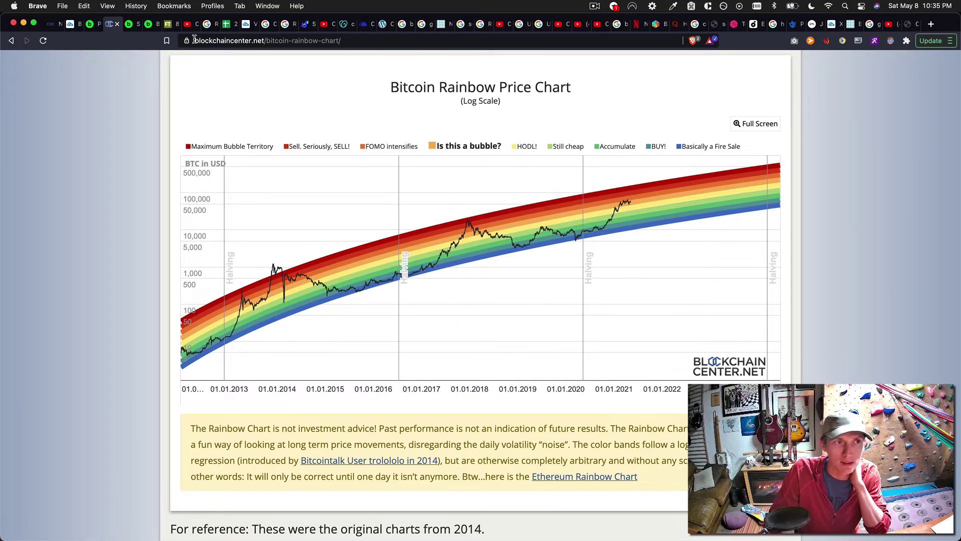
{"action": "left_click", "coordinate": [128, 24]}
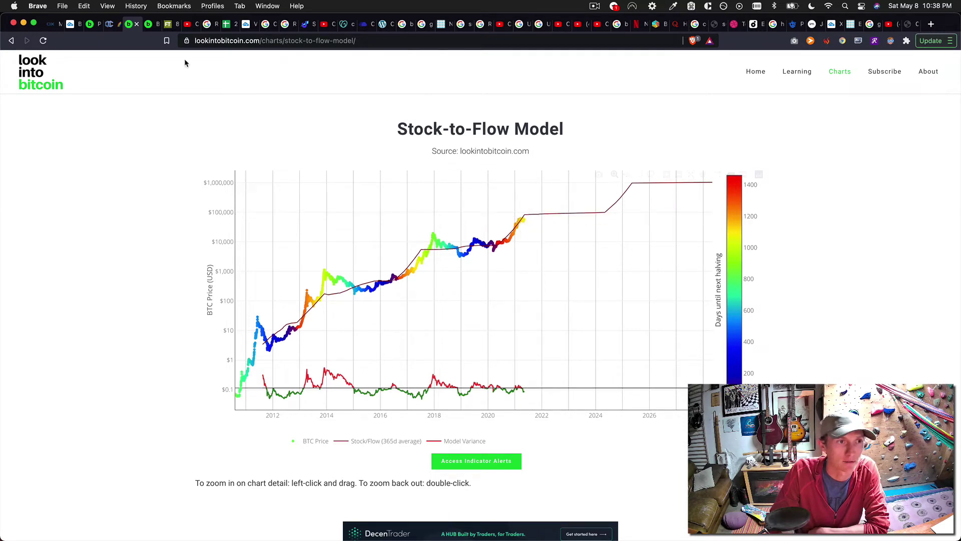
Show the Look Into Bitcoin Logarithmic Growth Curves chart
{"action": "left_click", "coordinate": [150, 27]}
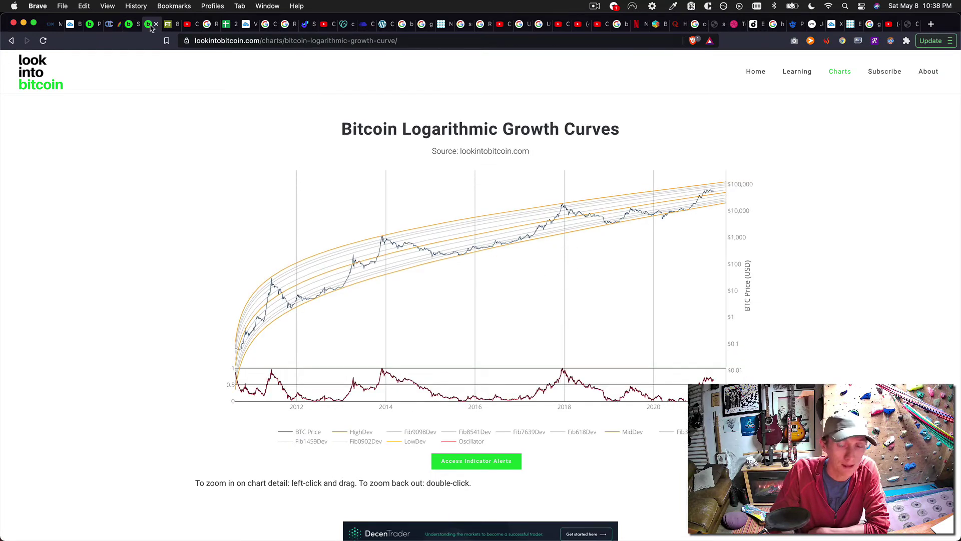
Back on the BLX weekly chart, enlarge the VMC Cipher pane and make the price pane taller
{"action": "left_click", "coordinate": [70, 25]}
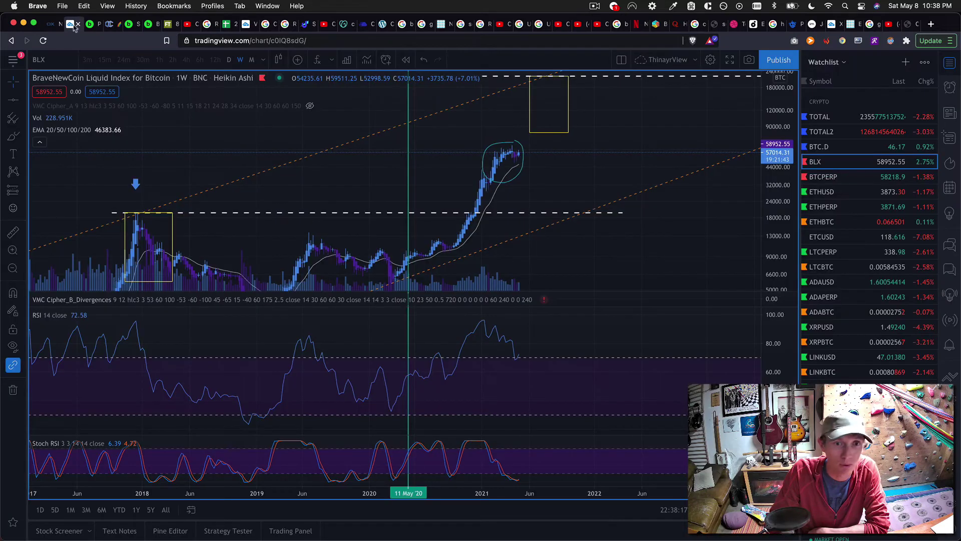
{"action": "scroll", "coordinate": [582, 250], "scroll_direction": "down", "scroll_amount": 5}
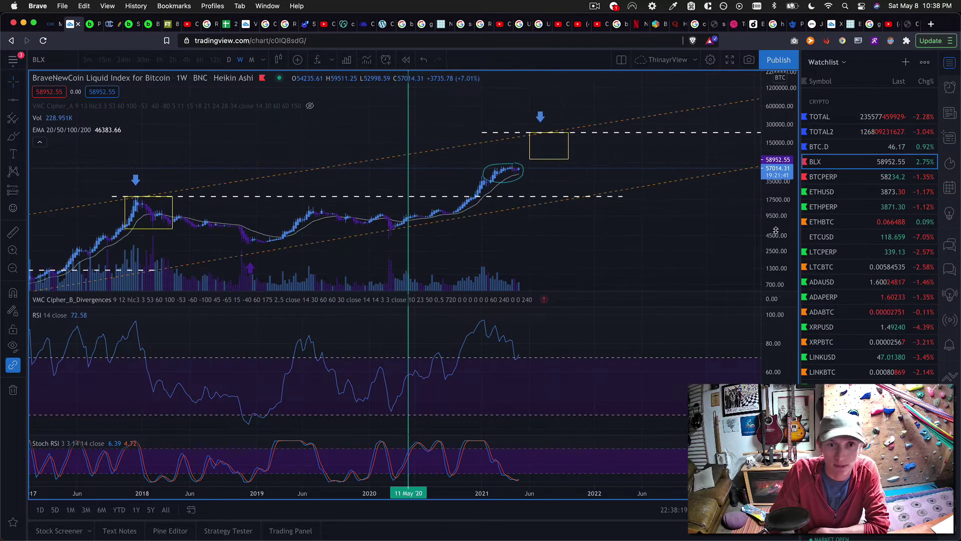
{"action": "scroll", "coordinate": [581, 249], "scroll_direction": "down", "scroll_amount": 6}
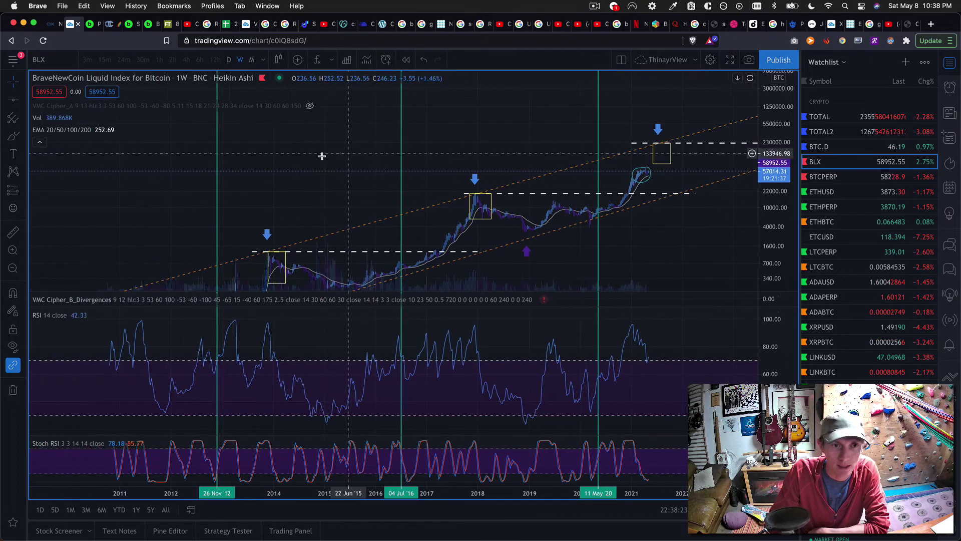
{"action": "left_click_drag", "start_coordinate": [370, 295], "coordinate": [419, 243]}
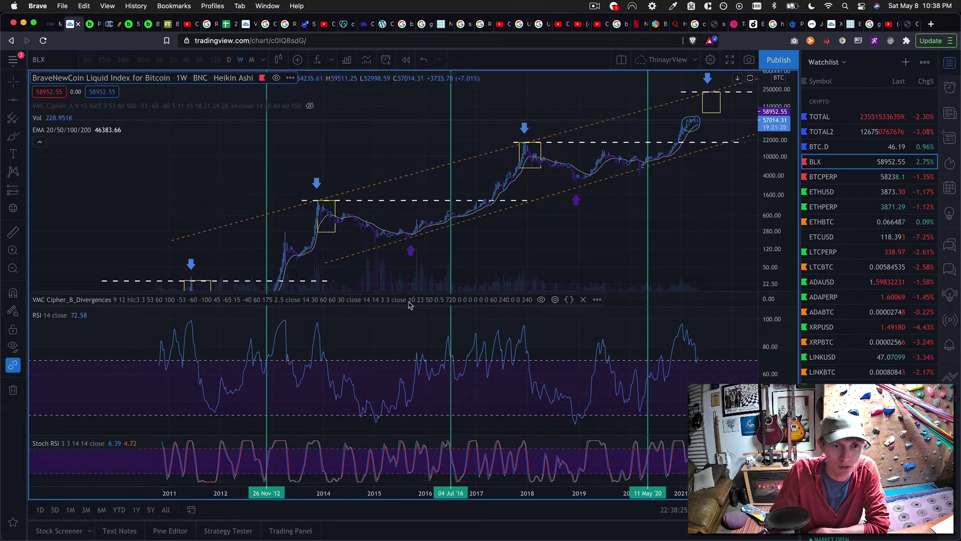
{"action": "left_click_drag", "start_coordinate": [406, 307], "coordinate": [394, 399]}
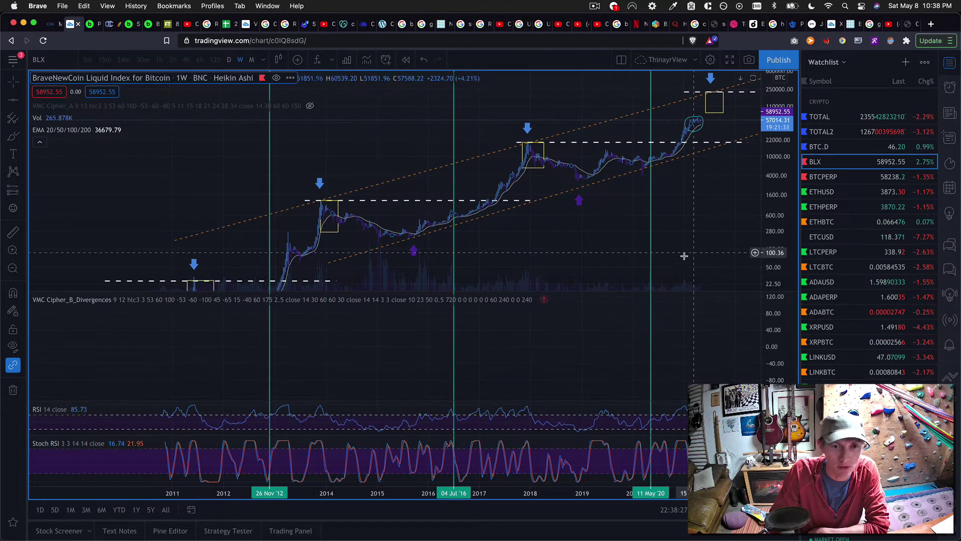
{"action": "left_click_drag", "start_coordinate": [587, 339], "coordinate": [576, 388]}
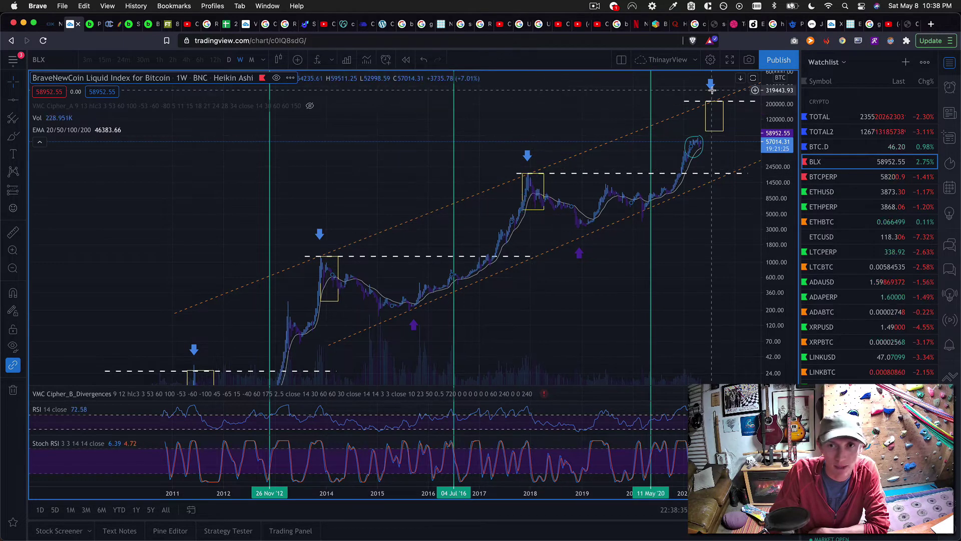
Compress the price scale, leave room for 2022–2023 dates, and select the lower orange channel line
{"action": "scroll", "coordinate": [637, 248], "scroll_direction": "right", "scroll_amount": 3}
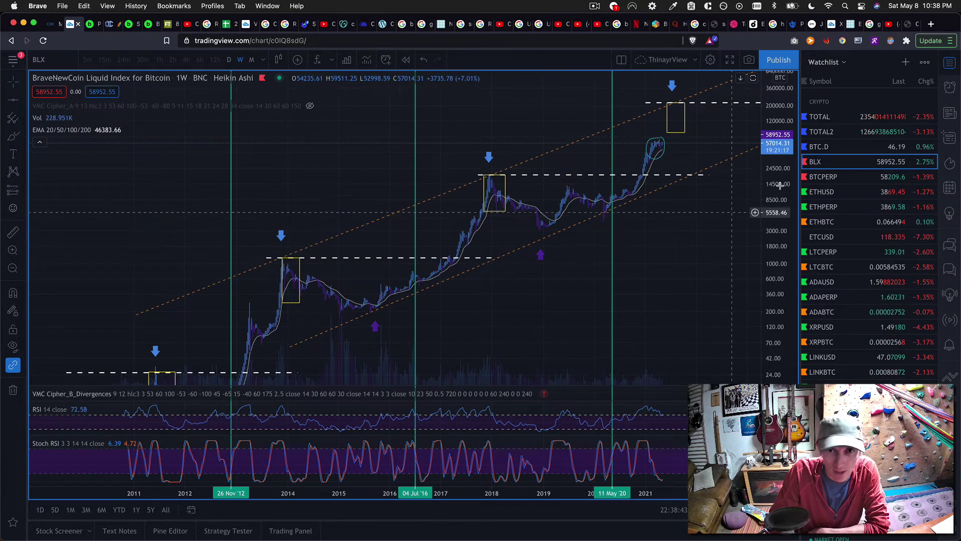
{"action": "left_click_drag", "start_coordinate": [769, 175], "coordinate": [761, 266]}
{"action": "left_click_drag", "start_coordinate": [644, 272], "coordinate": [546, 290]}
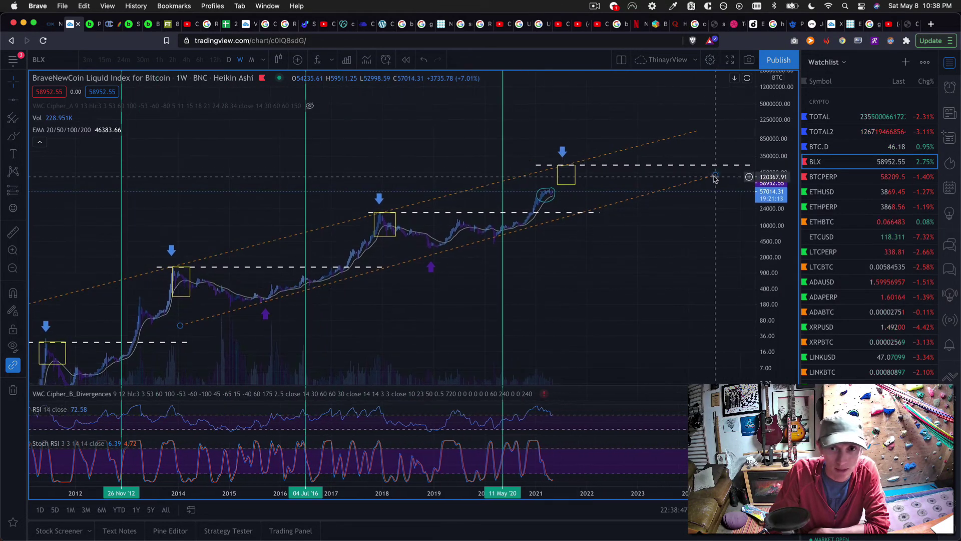
{"action": "left_click", "coordinate": [715, 178]}
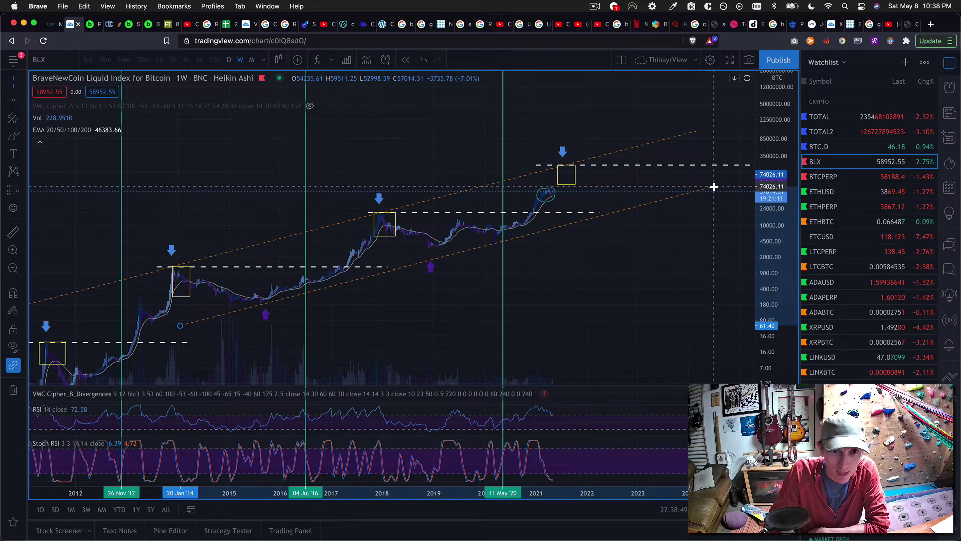
{"action": "left_click", "coordinate": [714, 187]}
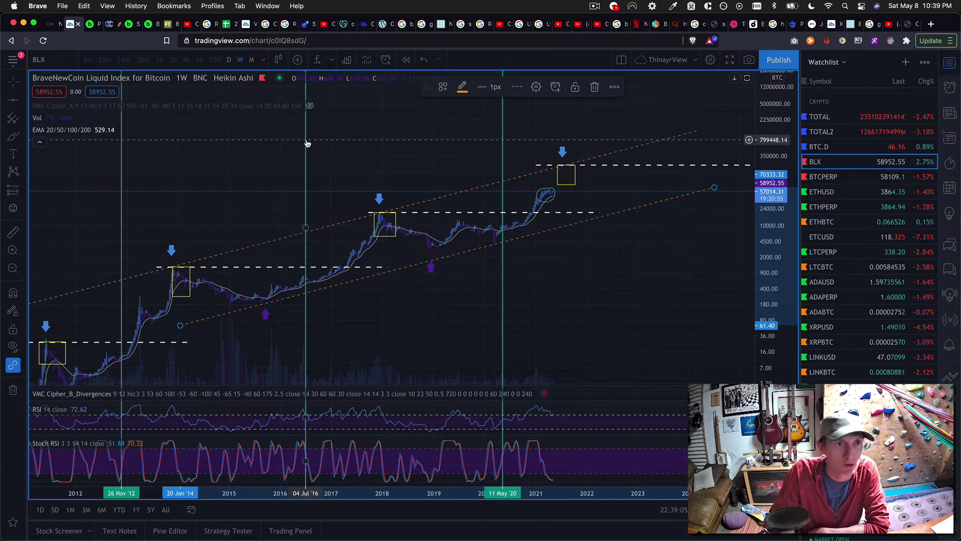
Try adding Logarithmic Regression (Weekly), dismiss the upgrade prompt, and delete the RSI pane to free a slot
{"action": "left_click", "coordinate": [333, 65]}
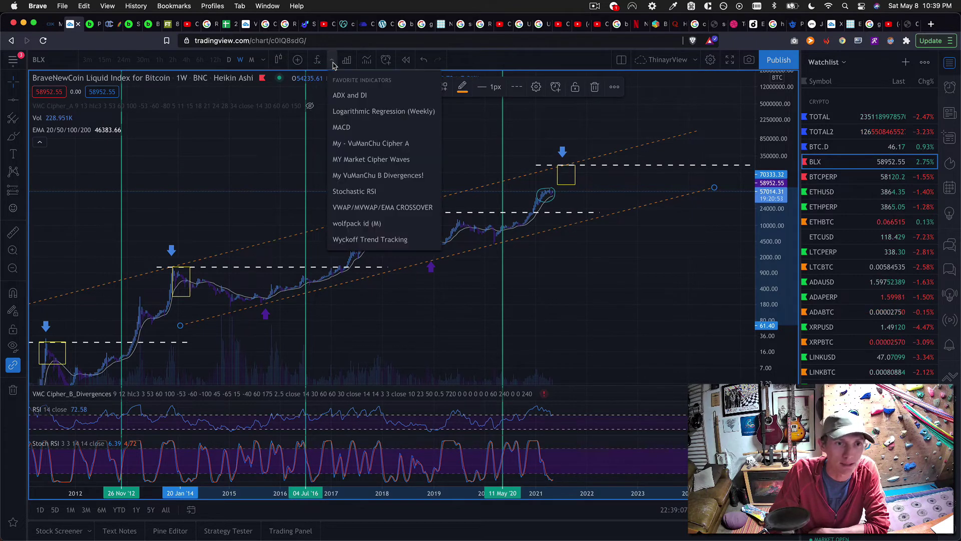
{"action": "left_click", "coordinate": [380, 117]}
{"action": "left_click", "coordinate": [642, 188]}
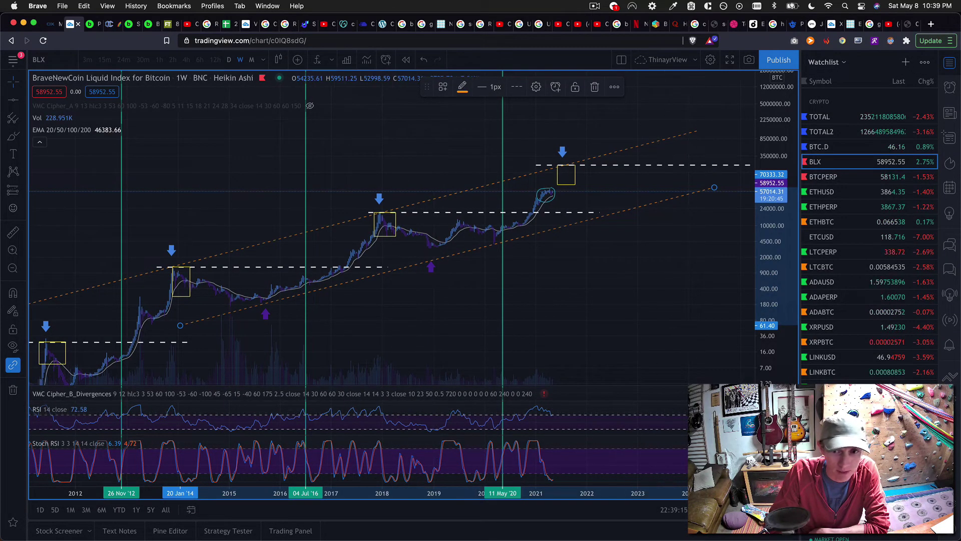
{"action": "left_click", "coordinate": [734, 409]}
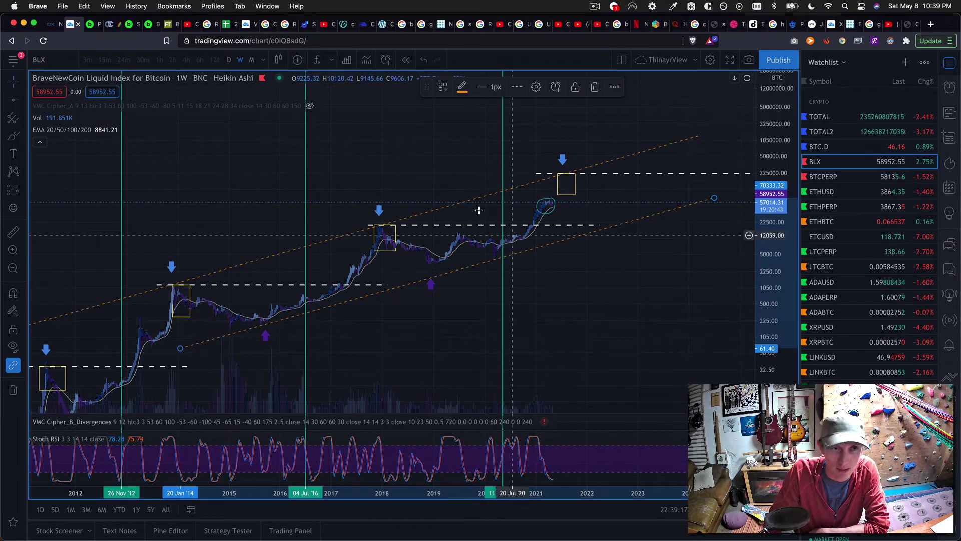
Add Logarithmic Regression (Weekly) and rescale the chart so its bands cover 2011–2021
{"action": "left_click", "coordinate": [333, 59]}
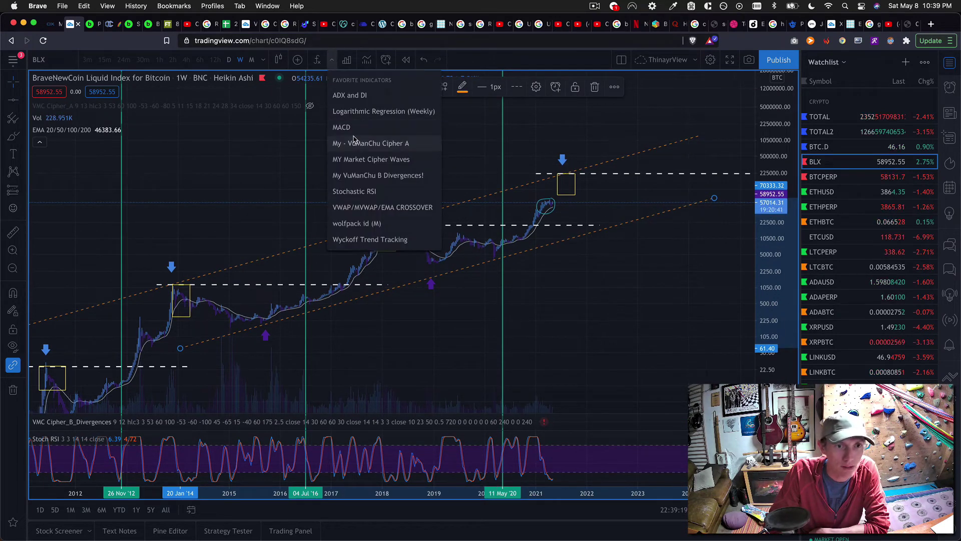
{"action": "left_click", "coordinate": [373, 113]}
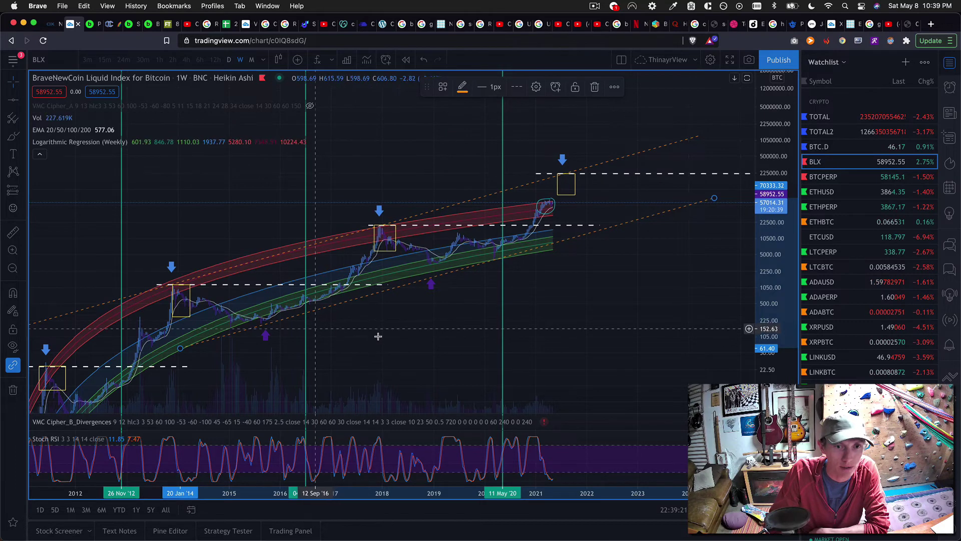
{"action": "left_click_drag", "start_coordinate": [470, 308], "coordinate": [628, 226]}
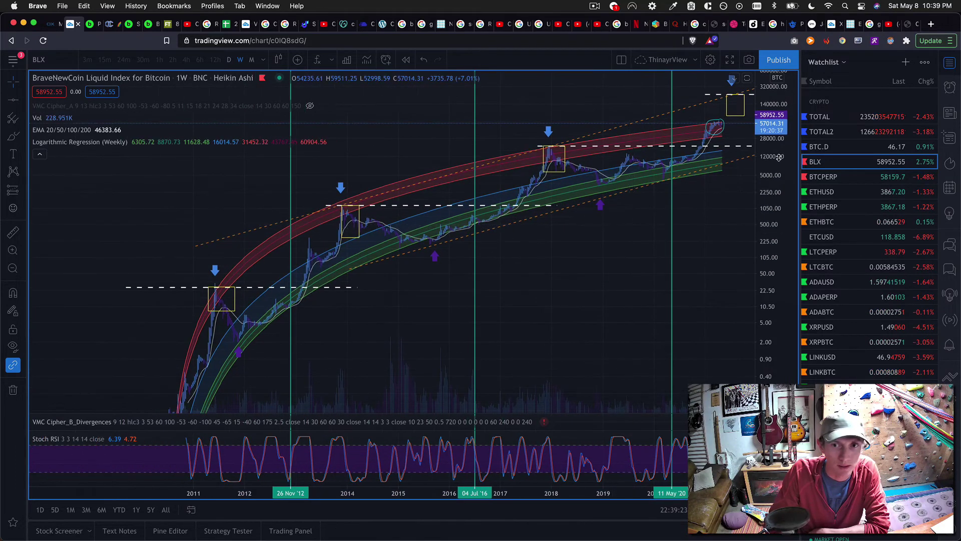
{"action": "left_click_drag", "start_coordinate": [769, 166], "coordinate": [769, 235]}
{"action": "left_click_drag", "start_coordinate": [614, 309], "coordinate": [582, 317]}
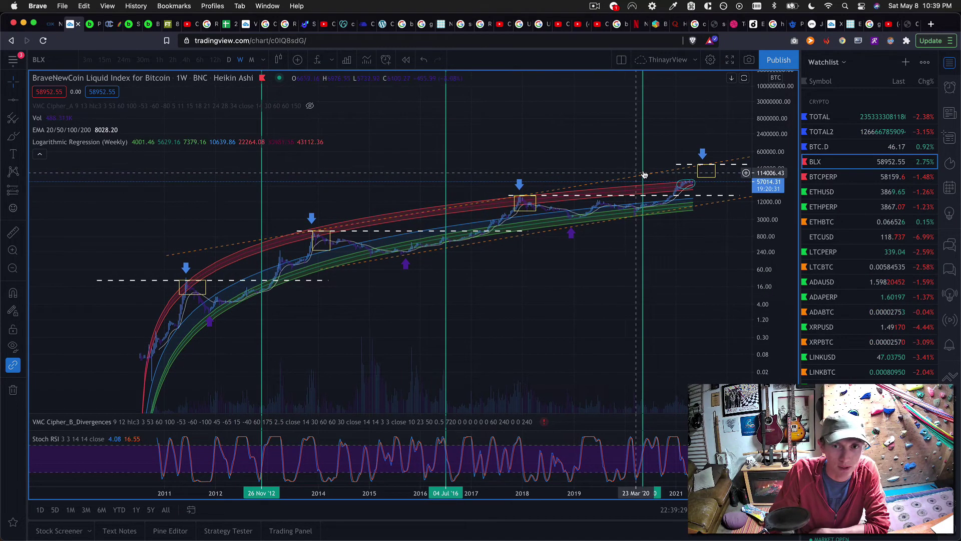
{"action": "left_click_drag", "start_coordinate": [579, 251], "coordinate": [541, 296]}
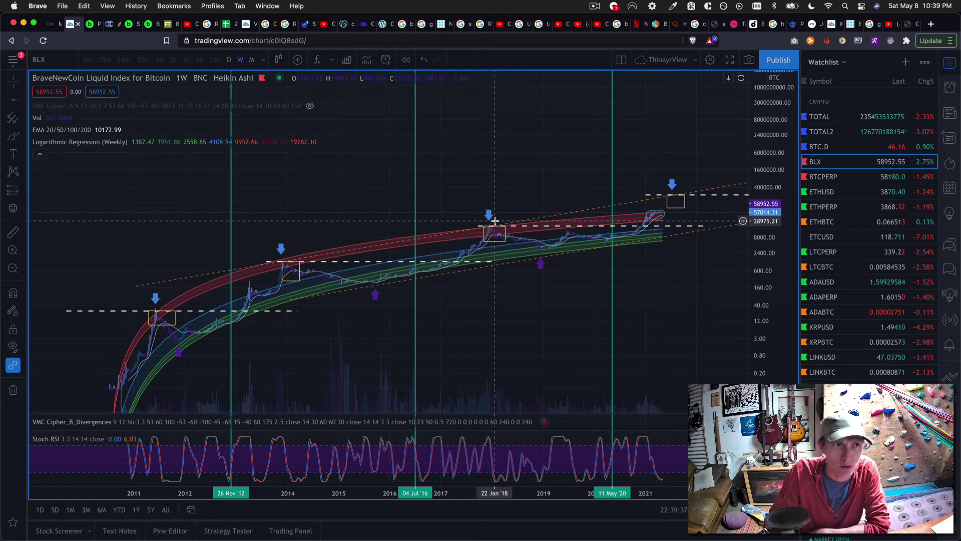
Bring up the Logarithmic Growth Curves page, reset page zoom with Cmd+0, and inspect the HighDev–LowDev bands
{"action": "left_click", "coordinate": [132, 29]}
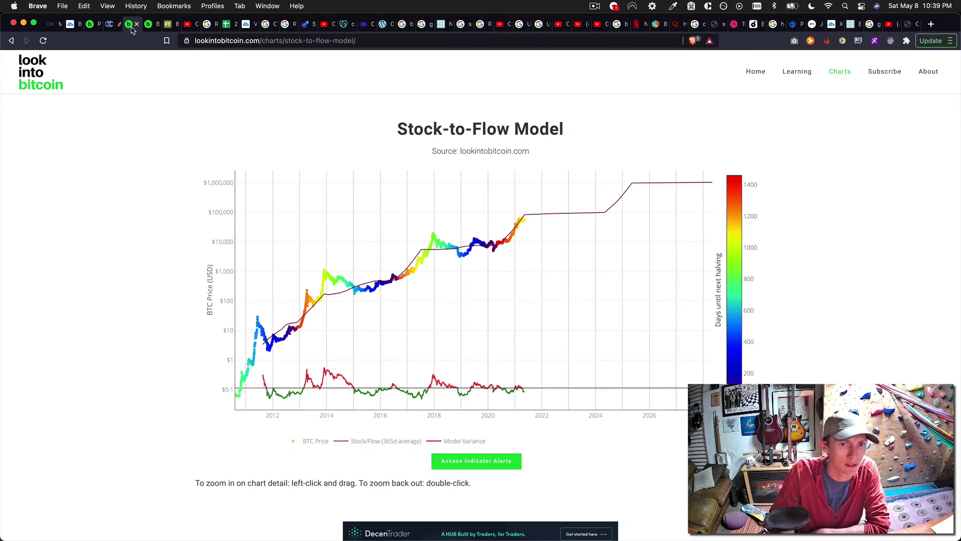
{"action": "left_click", "coordinate": [149, 24]}
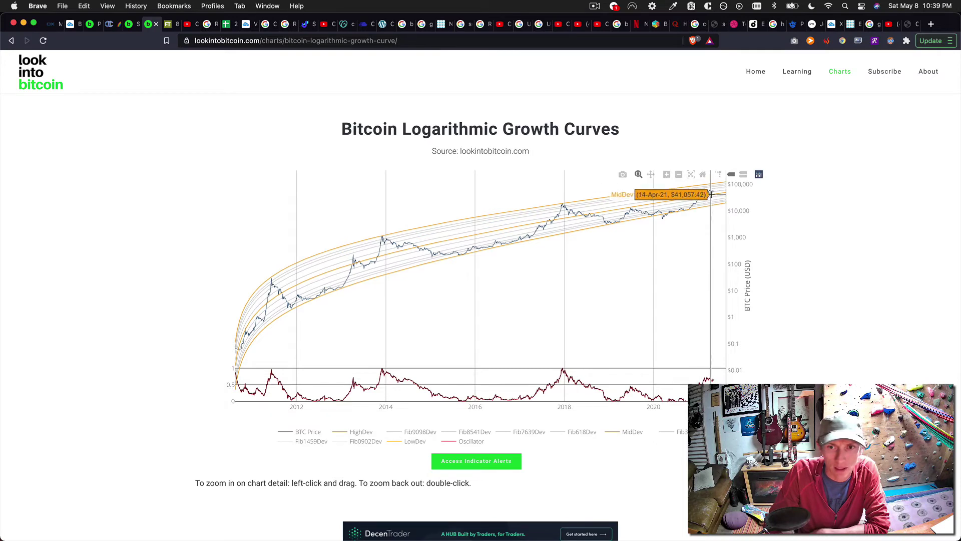
{"action": "scroll", "coordinate": [734, 264], "scroll_direction": "up", "scroll_amount": 6}
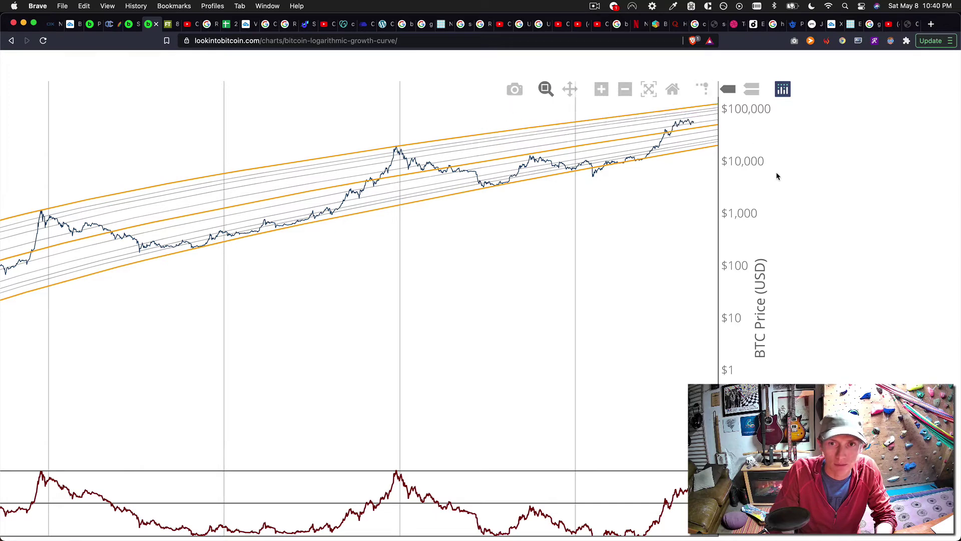
{"action": "key", "text": "super+0"}
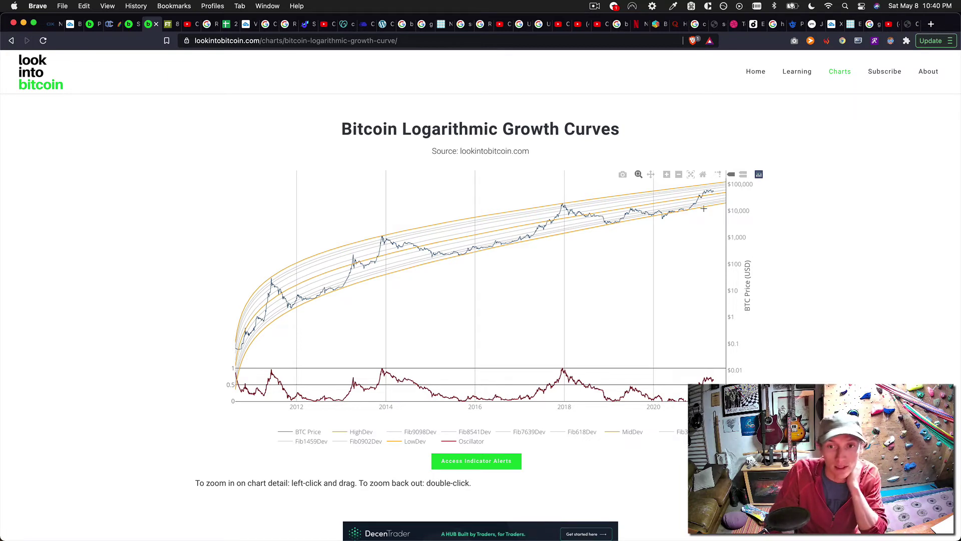
{"action": "mouse_move", "coordinate": [706, 194]}
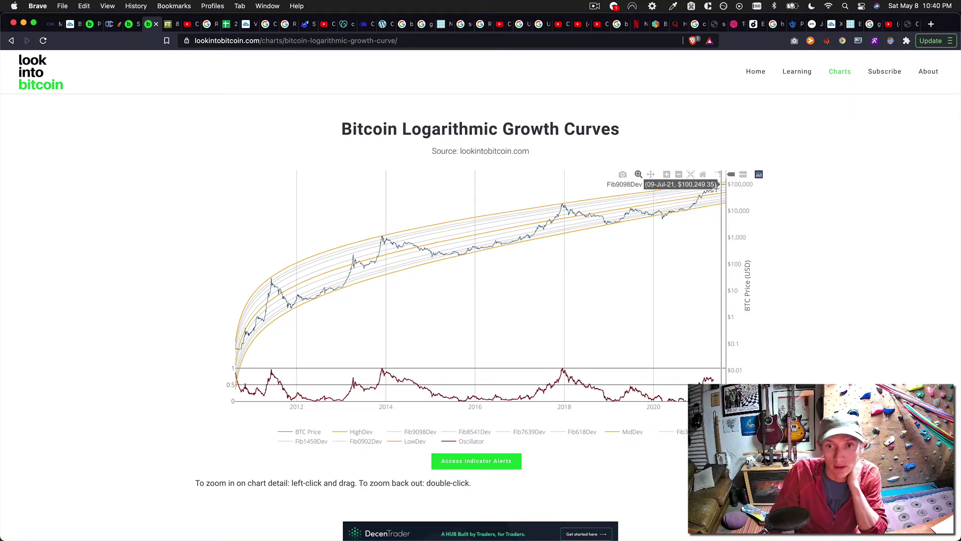
{"action": "mouse_move", "coordinate": [564, 202]}
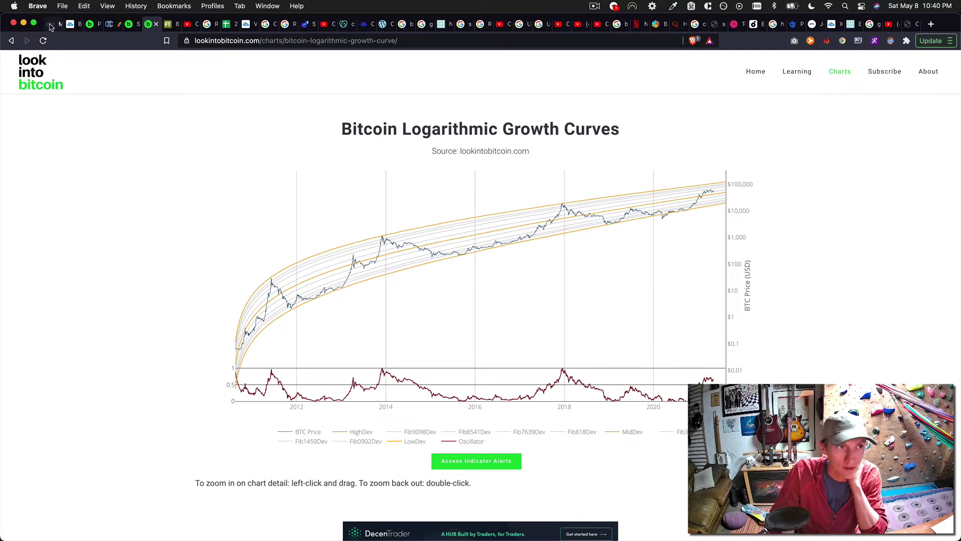
Reframe the BLX chart with regression bands so the price scale reaches about 2,000,000
{"action": "left_click", "coordinate": [69, 25]}
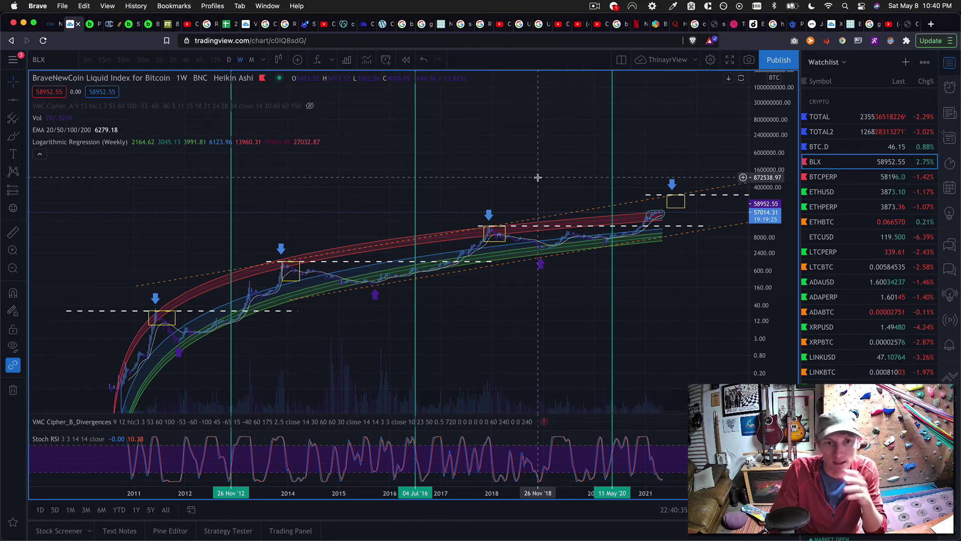
{"action": "left_click_drag", "start_coordinate": [538, 177], "coordinate": [519, 131]}
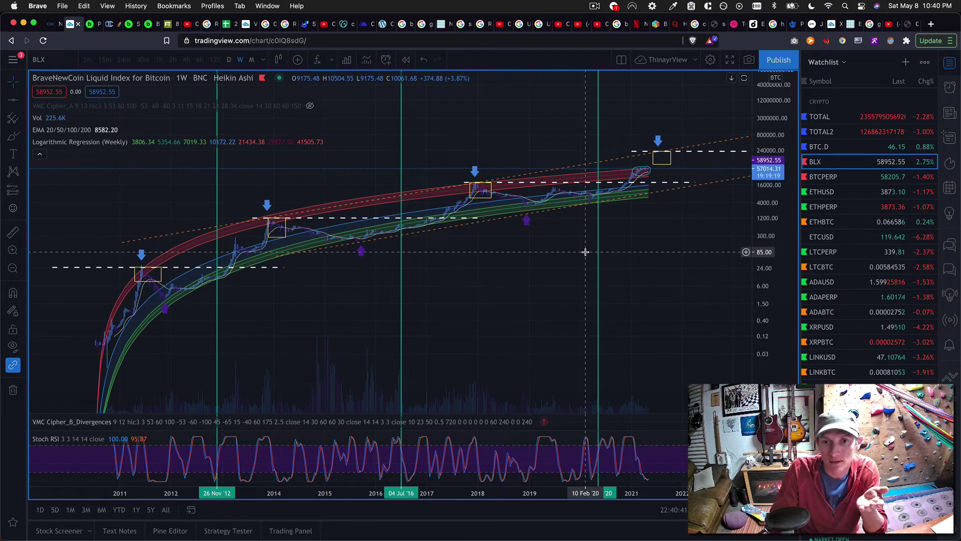
{"action": "scroll", "coordinate": [561, 304], "scroll_direction": "down", "scroll_amount": 1}
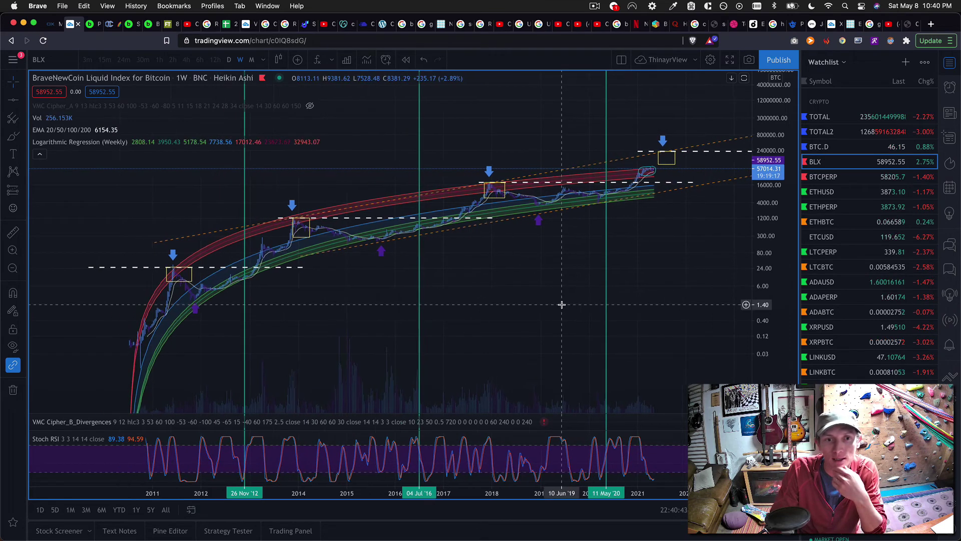
{"action": "left_click_drag", "start_coordinate": [740, 215], "coordinate": [740, 239]}
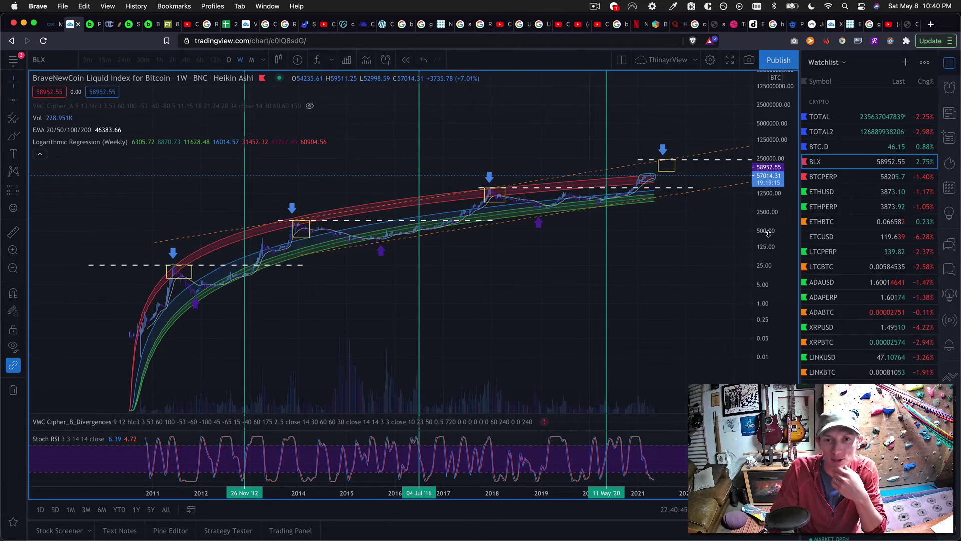
{"action": "left_click_drag", "start_coordinate": [689, 256], "coordinate": [678, 298]}
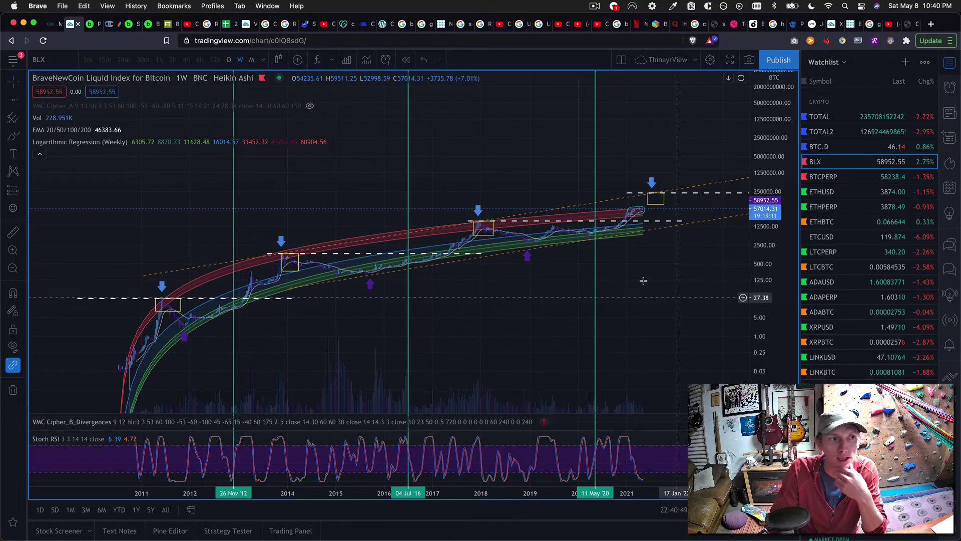
{"action": "left_click", "coordinate": [333, 61]}
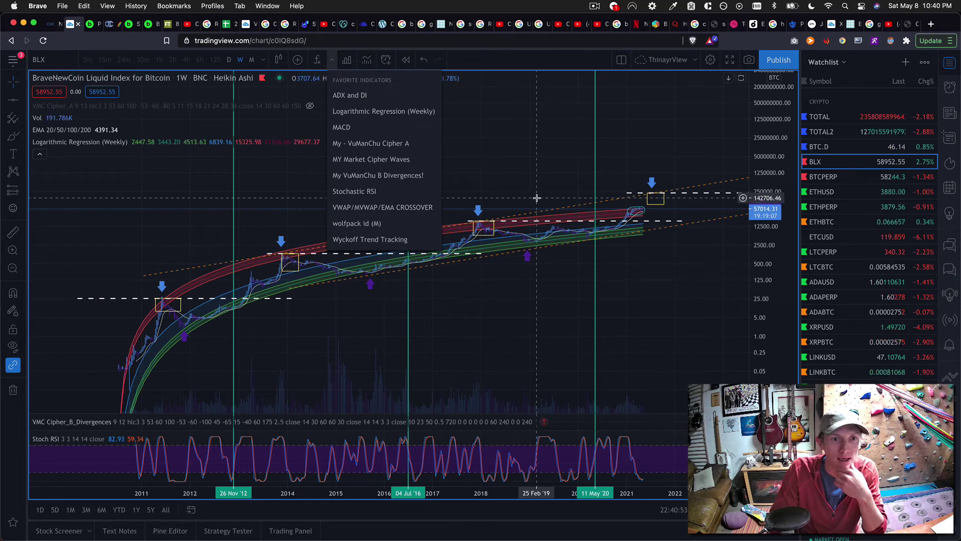
Remove the Logarithmic Regression indicator and enlarge the VMC Cipher pane
{"action": "left_click", "coordinate": [506, 164]}
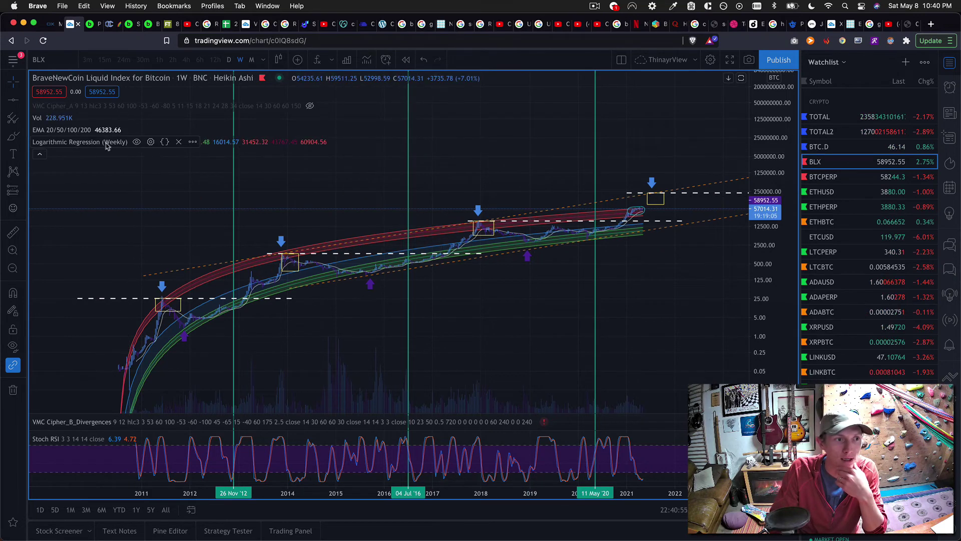
{"action": "left_click", "coordinate": [178, 141]}
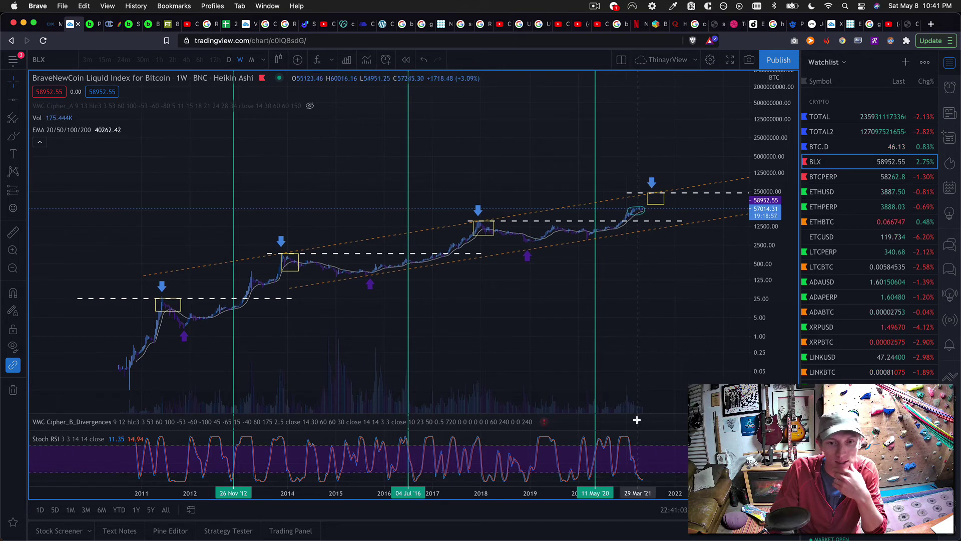
{"action": "left_click_drag", "start_coordinate": [634, 415], "coordinate": [622, 381]}
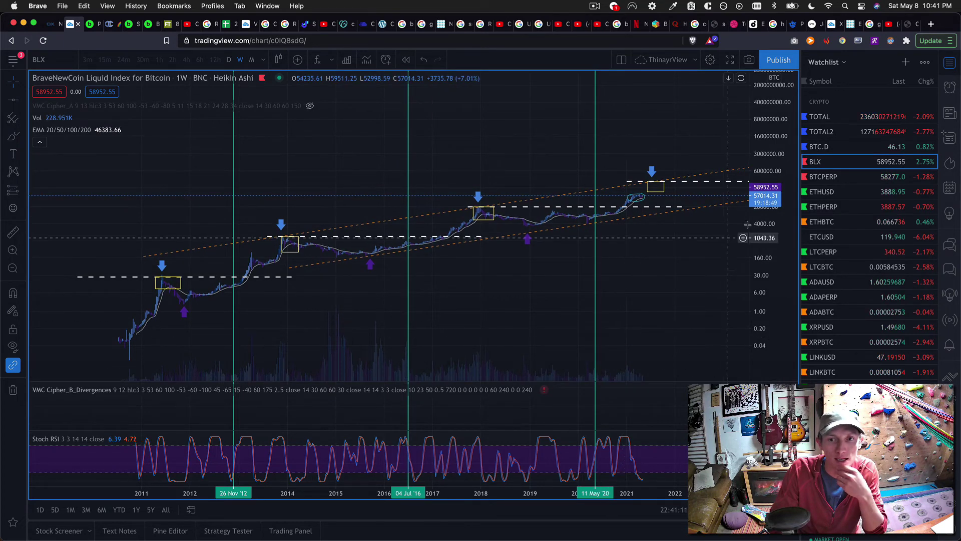
Stretch the BLX price scale vertically, recentre recent candles, and bring up the Pi Cycle Top page
{"action": "left_click_drag", "start_coordinate": [761, 130], "coordinate": [760, 86]}
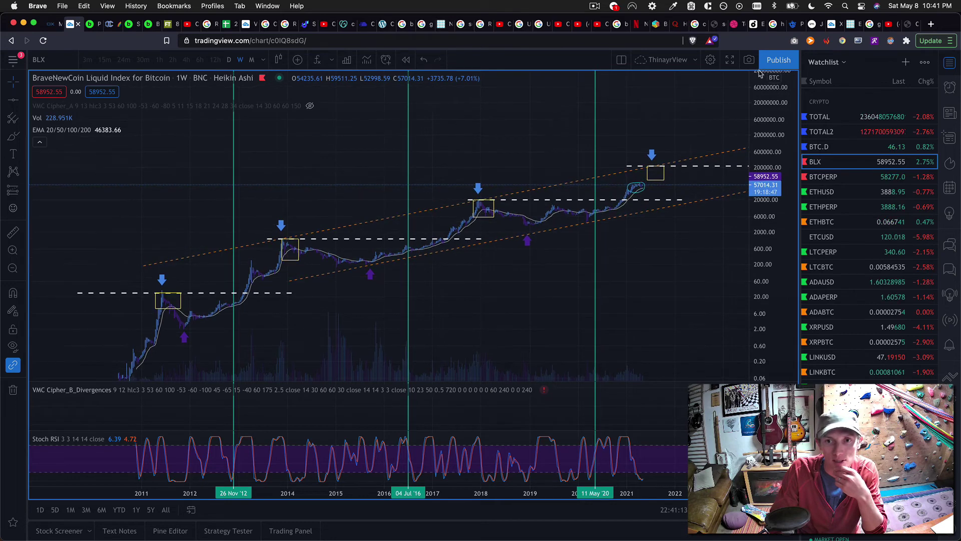
{"action": "left_click_drag", "start_coordinate": [765, 320], "coordinate": [756, 221]}
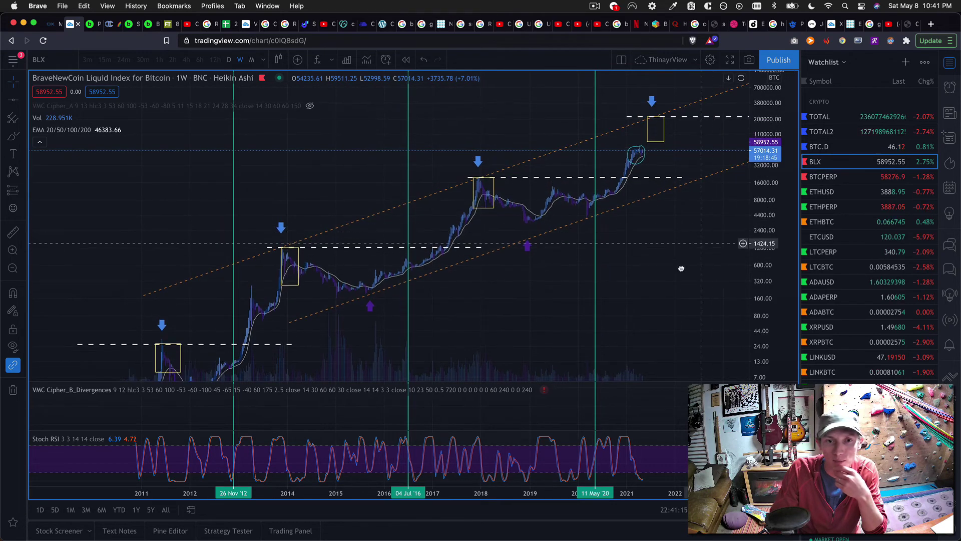
{"action": "left_click_drag", "start_coordinate": [676, 275], "coordinate": [617, 337]}
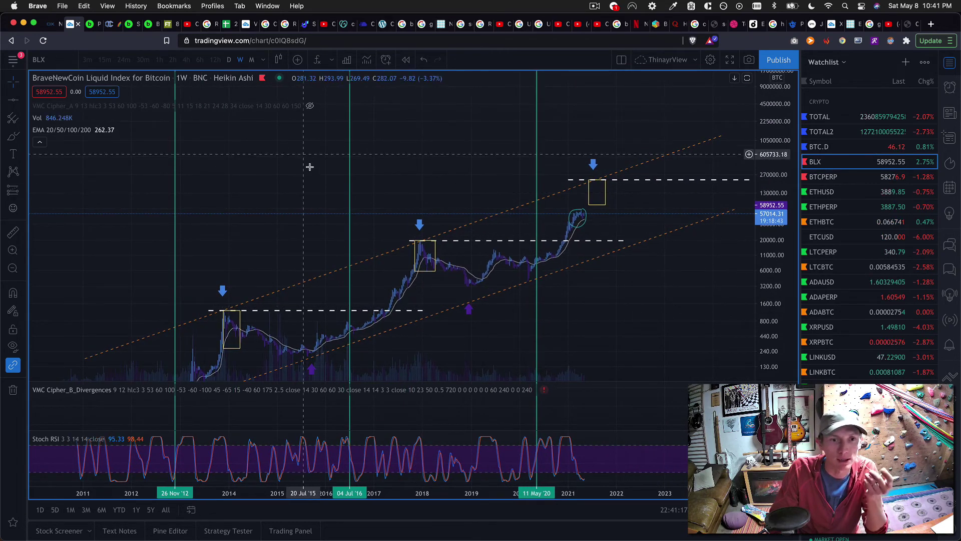
{"action": "left_click", "coordinate": [91, 25]}
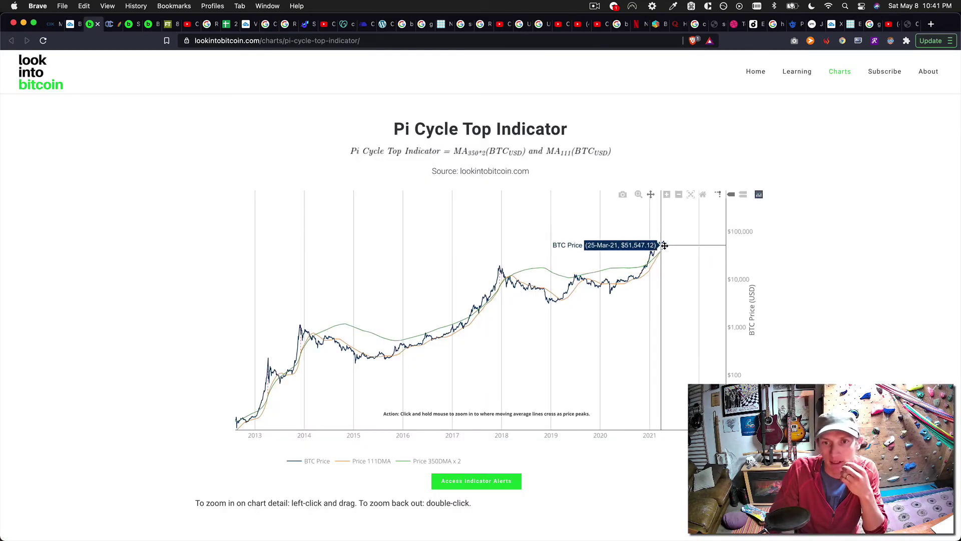
Zoom the Pi Cycle chart to 2020–2022 and inspect 111DMA (~$49,672) nearing 350DMA×2 (~$51,903)
{"action": "left_click", "coordinate": [667, 195]}
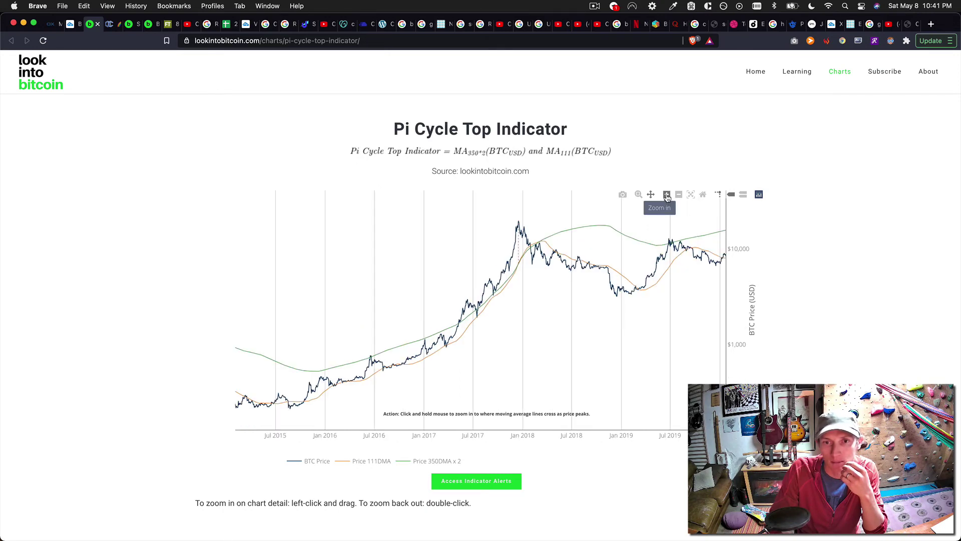
{"action": "left_click", "coordinate": [666, 194]}
{"action": "left_click_drag", "start_coordinate": [686, 304], "coordinate": [452, 382]}
{"action": "left_click_drag", "start_coordinate": [609, 359], "coordinate": [488, 348]}
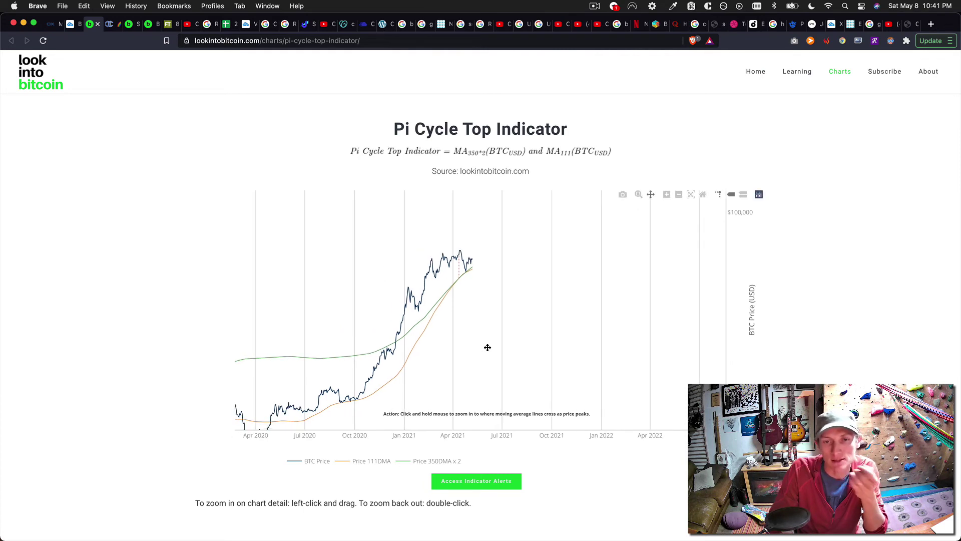
{"action": "left_click_drag", "start_coordinate": [488, 347], "coordinate": [519, 321]}
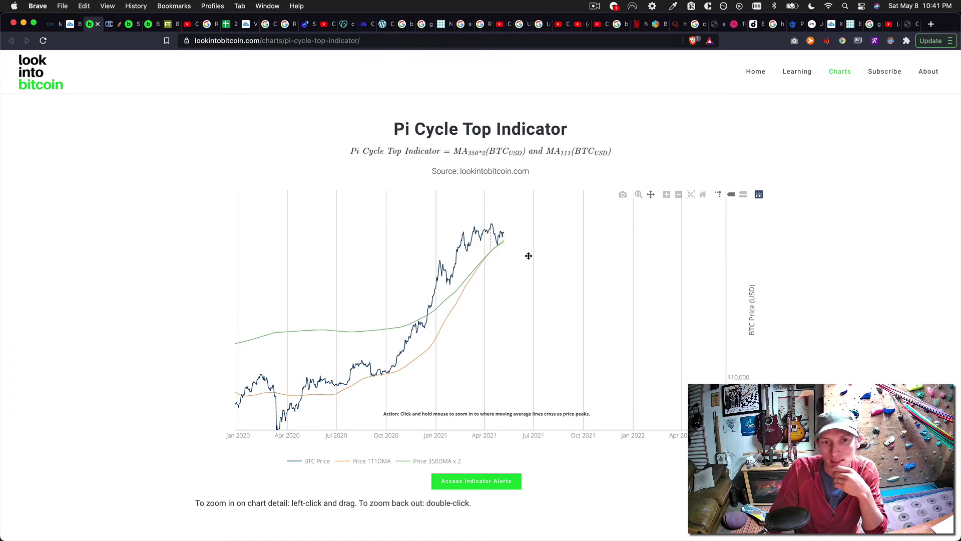
{"action": "mouse_move", "coordinate": [486, 258]}
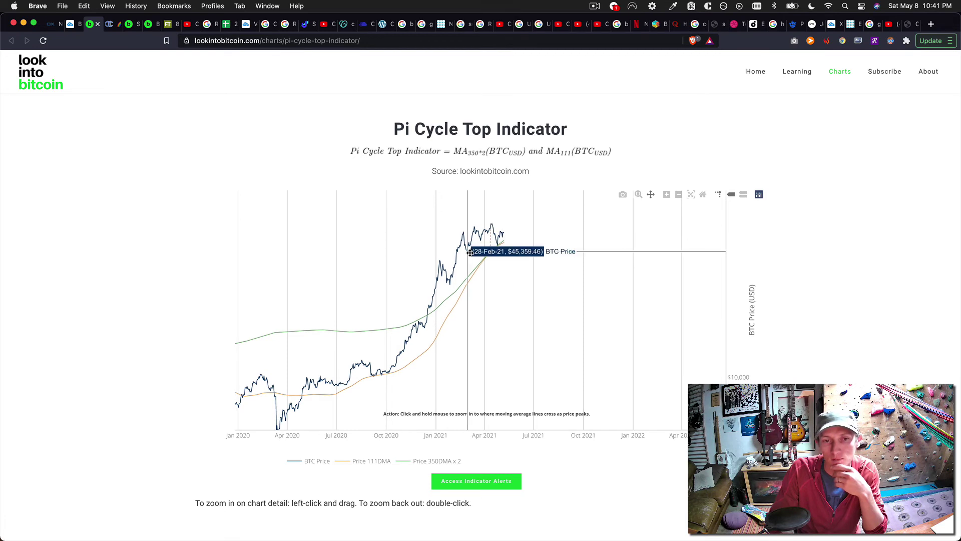
{"action": "mouse_move", "coordinate": [511, 241]}
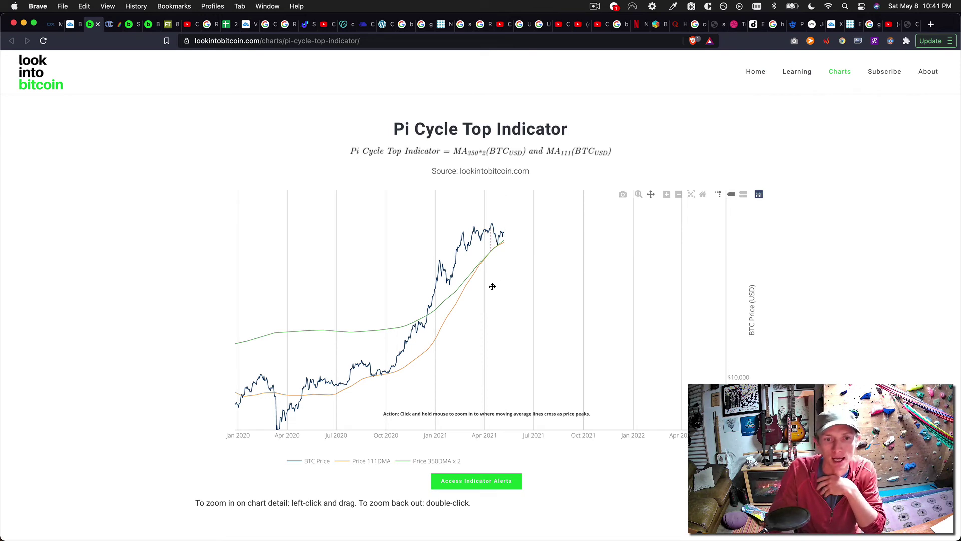
Back on the BLX chart, pan through the 2011–2019 cycles
{"action": "left_click", "coordinate": [73, 25]}
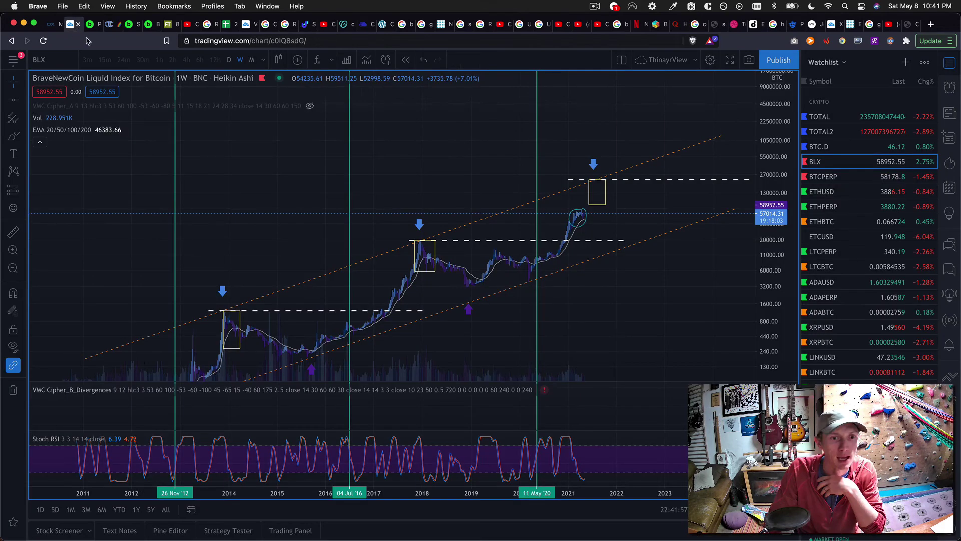
{"action": "scroll", "coordinate": [288, 248], "scroll_direction": "left", "scroll_amount": 5}
{"action": "left_click_drag", "start_coordinate": [288, 248], "coordinate": [316, 195]}
{"action": "mouse_move", "coordinate": [407, 338]}
{"action": "left_mouse_down"}
{"action": "mouse_move", "coordinate": [416, 310]}
{"action": "mouse_move", "coordinate": [402, 332]}
{"action": "left_mouse_up"}
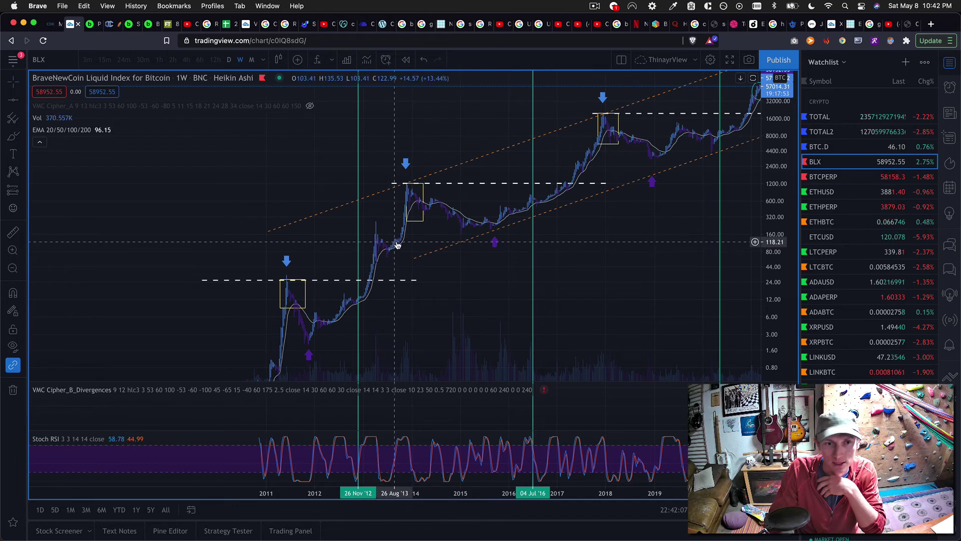
Frame 2014–2026 with the target box and delete the loop around the 2021 top candles
{"action": "left_click_drag", "start_coordinate": [626, 269], "coordinate": [362, 360]}
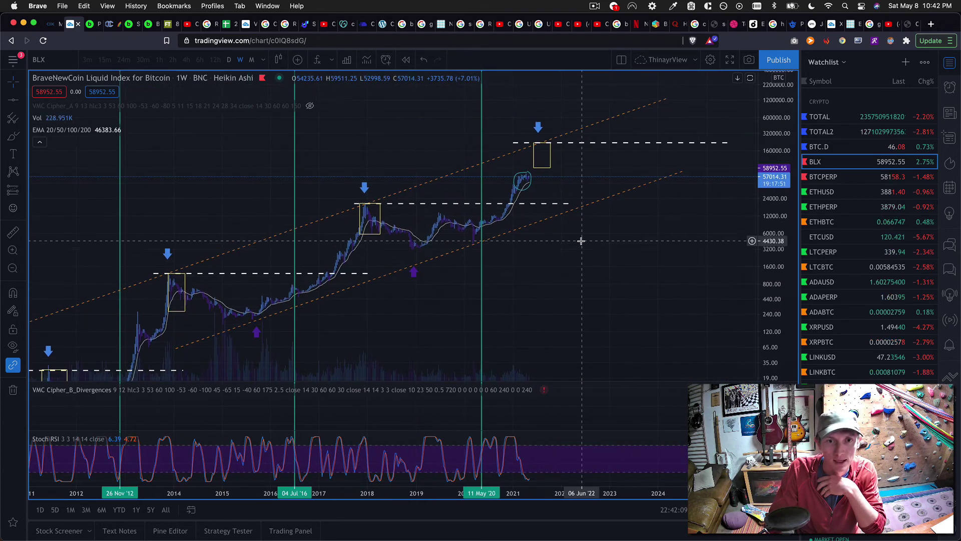
{"action": "left_click_drag", "start_coordinate": [564, 240], "coordinate": [433, 287]}
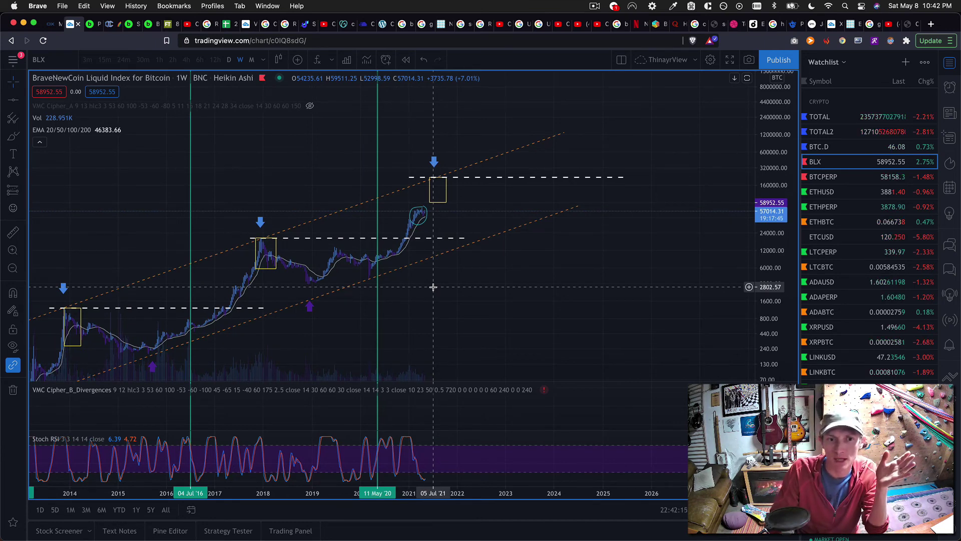
{"action": "left_click_drag", "start_coordinate": [457, 285], "coordinate": [496, 277]}
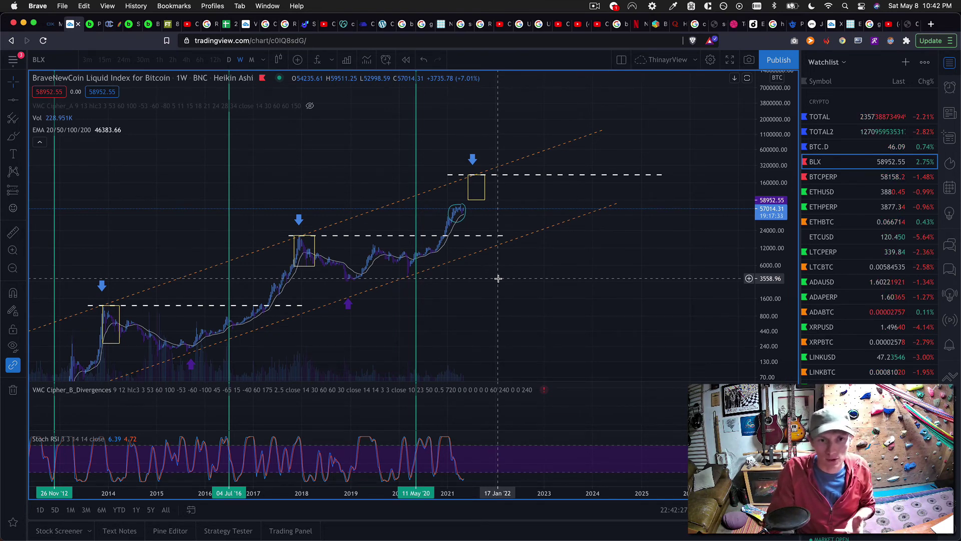
{"action": "left_click", "coordinate": [461, 206]}
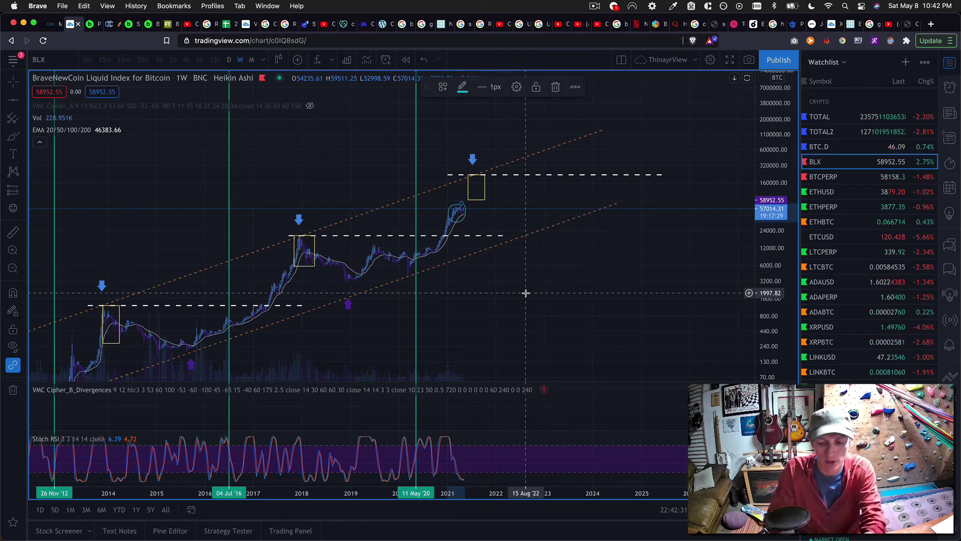
{"action": "key", "text": "Delete"}
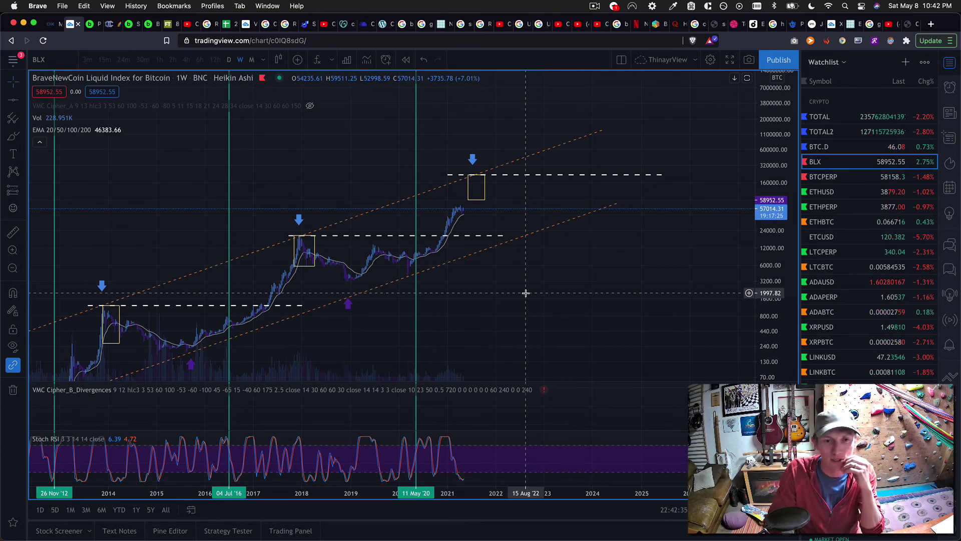
{"action": "left_click_drag", "start_coordinate": [769, 170], "coordinate": [769, 95]}
{"action": "scroll", "coordinate": [569, 273], "scroll_direction": "right", "scroll_amount": 10}
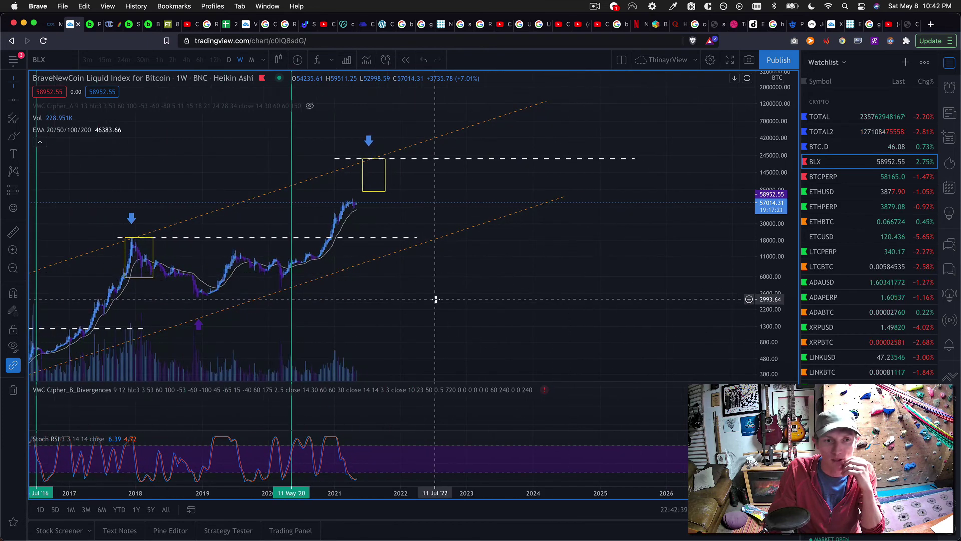
{"action": "scroll", "coordinate": [596, 299], "scroll_direction": "left", "scroll_amount": 10}
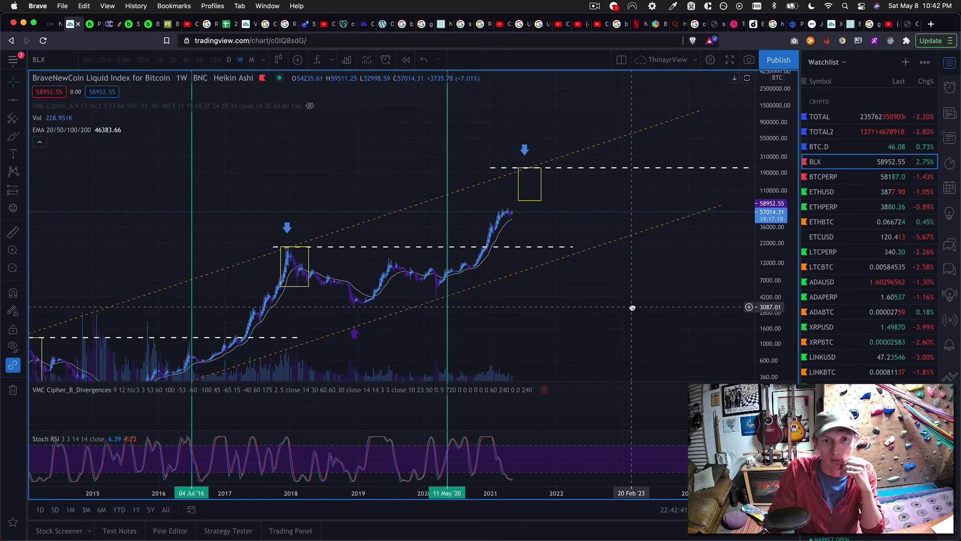
{"action": "left_click_drag", "start_coordinate": [616, 314], "coordinate": [638, 298]}
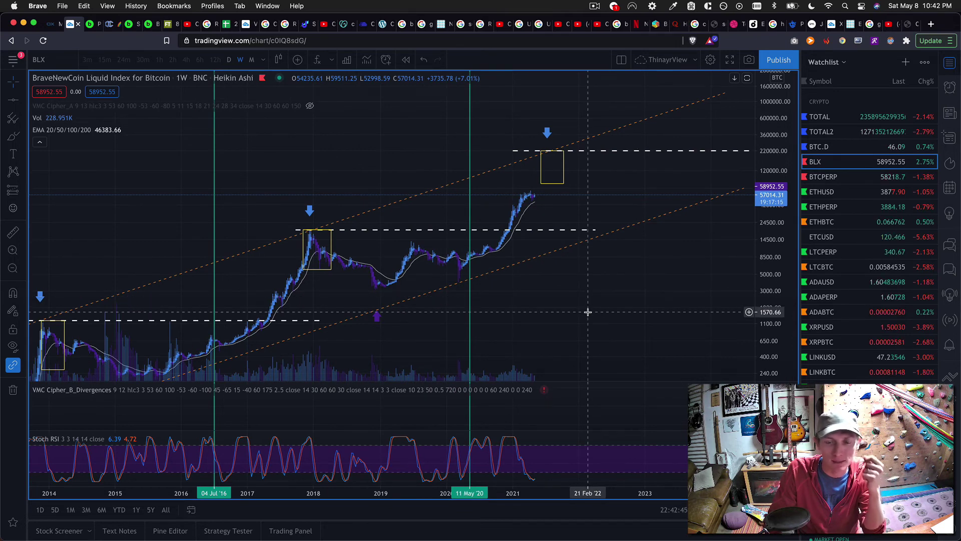
{"action": "left_click_drag", "start_coordinate": [587, 311], "coordinate": [610, 294]}
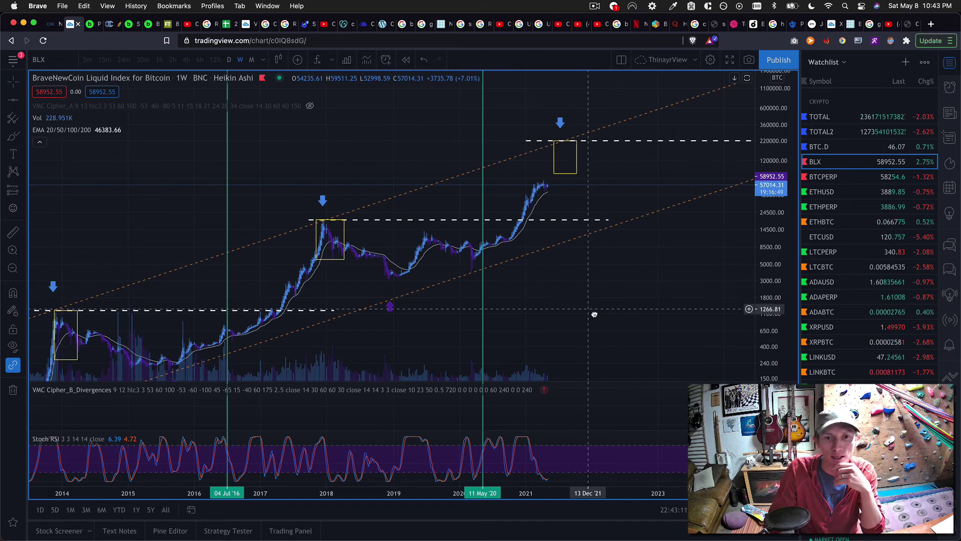
{"action": "left_click_drag", "start_coordinate": [589, 315], "coordinate": [596, 316]}
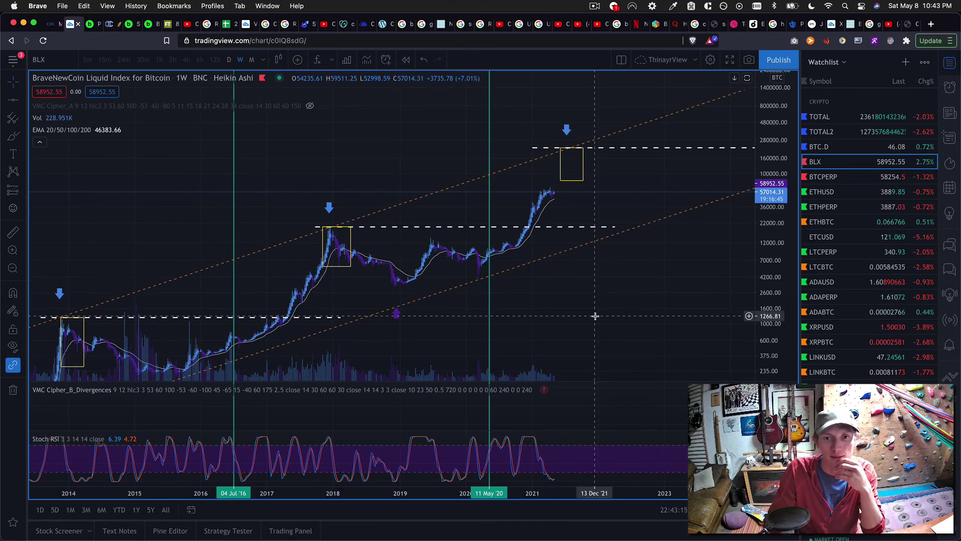
{"action": "scroll", "coordinate": [595, 316], "scroll_direction": "down", "scroll_amount": 1}
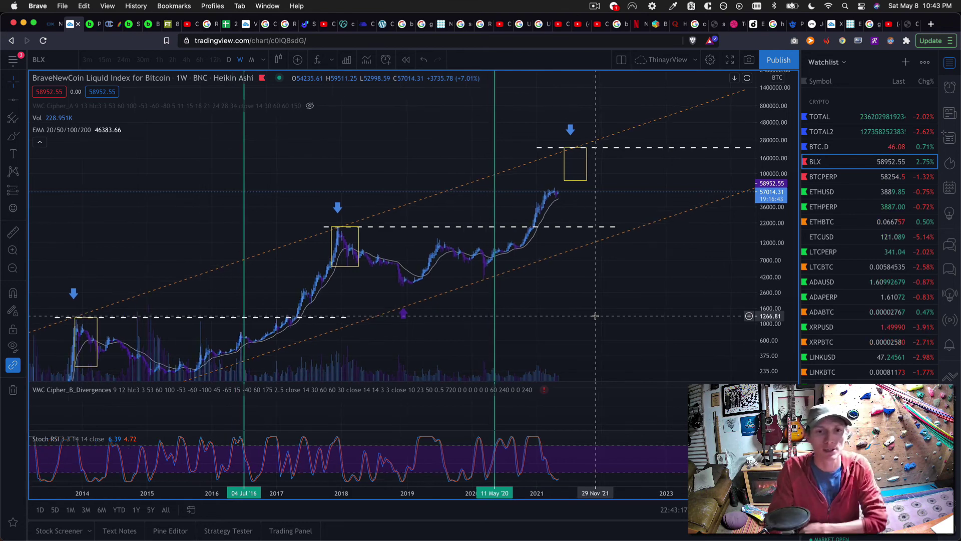
{"action": "scroll", "coordinate": [774, 163], "scroll_direction": "down", "scroll_amount": 2}
{"action": "scroll", "coordinate": [667, 270], "scroll_direction": "down", "scroll_amount": 1}
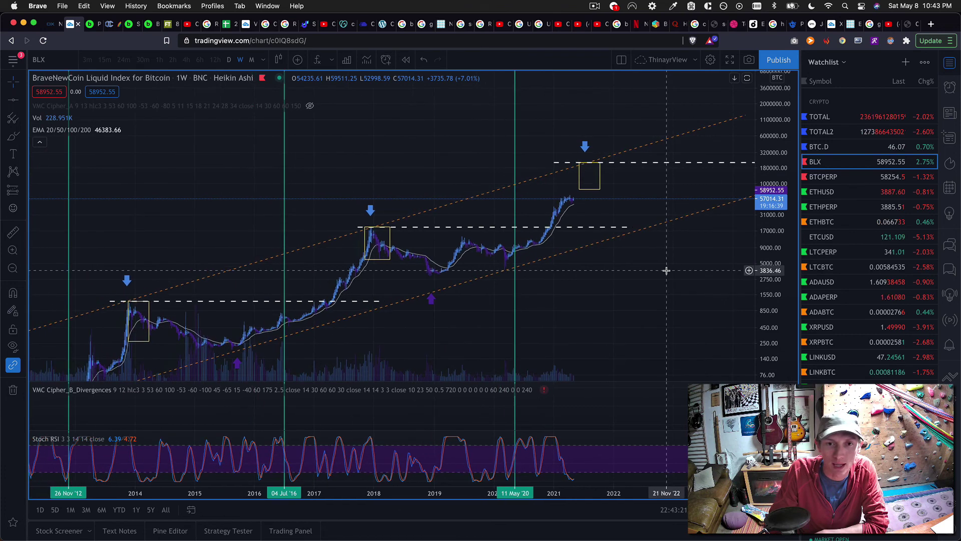
{"action": "scroll", "coordinate": [648, 269], "scroll_direction": "down", "scroll_amount": 1}
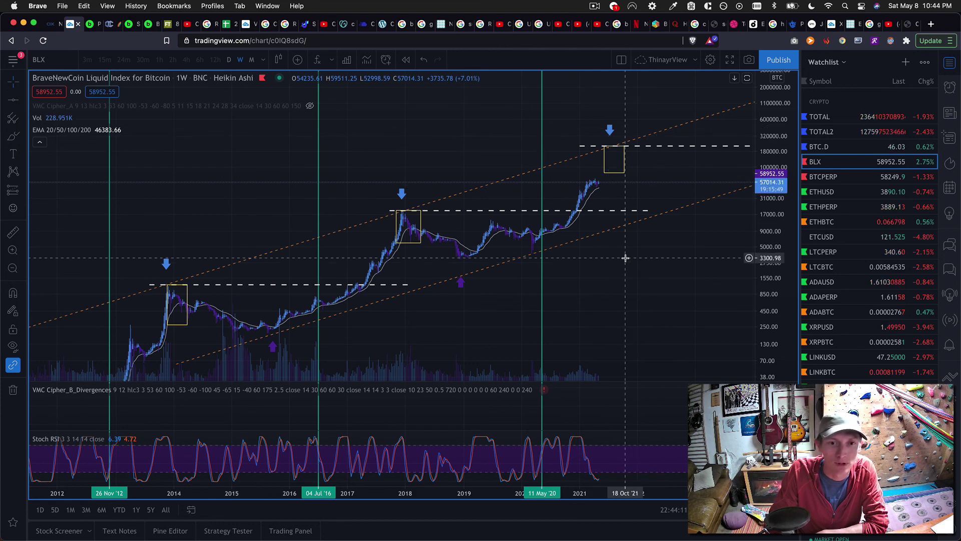
{"action": "left_click_drag", "start_coordinate": [619, 267], "coordinate": [610, 278]}
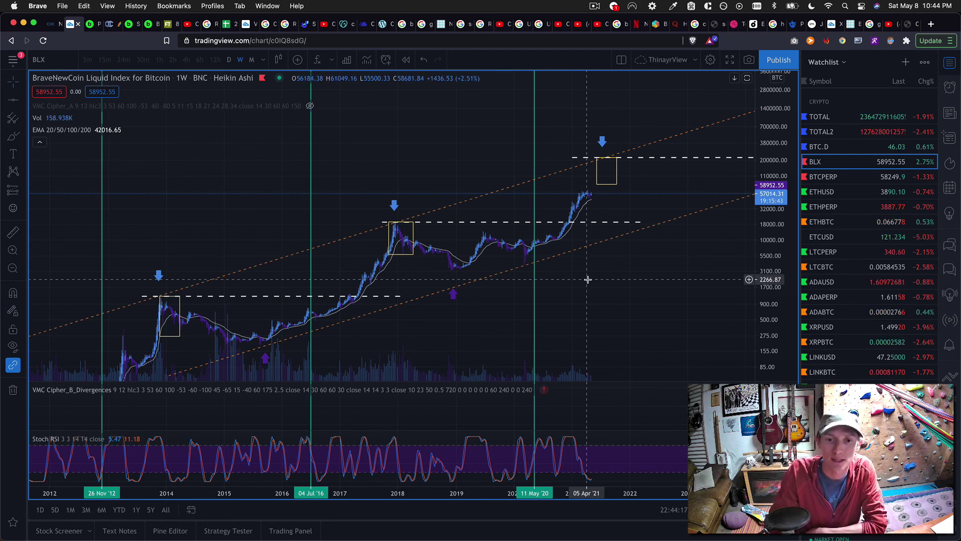
{"action": "left_click_drag", "start_coordinate": [592, 281], "coordinate": [594, 306]}
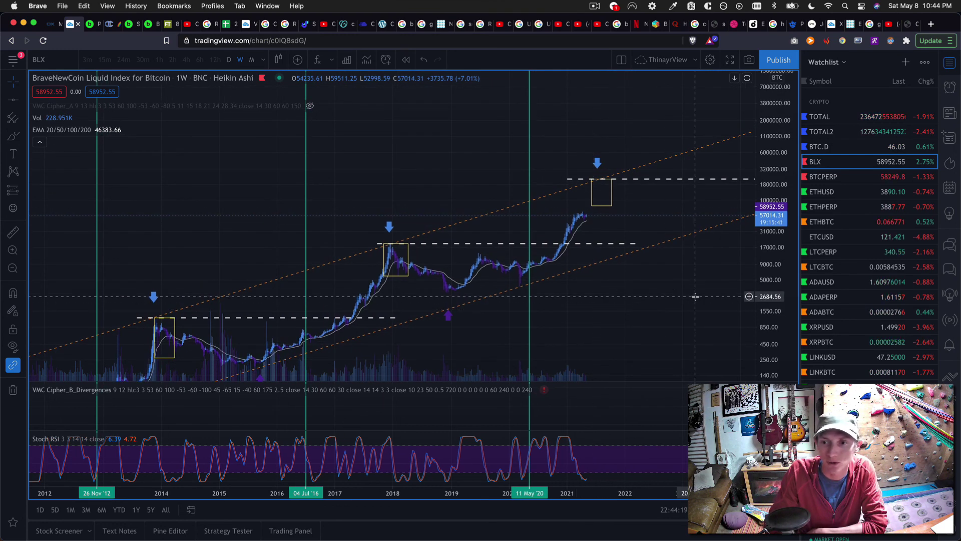